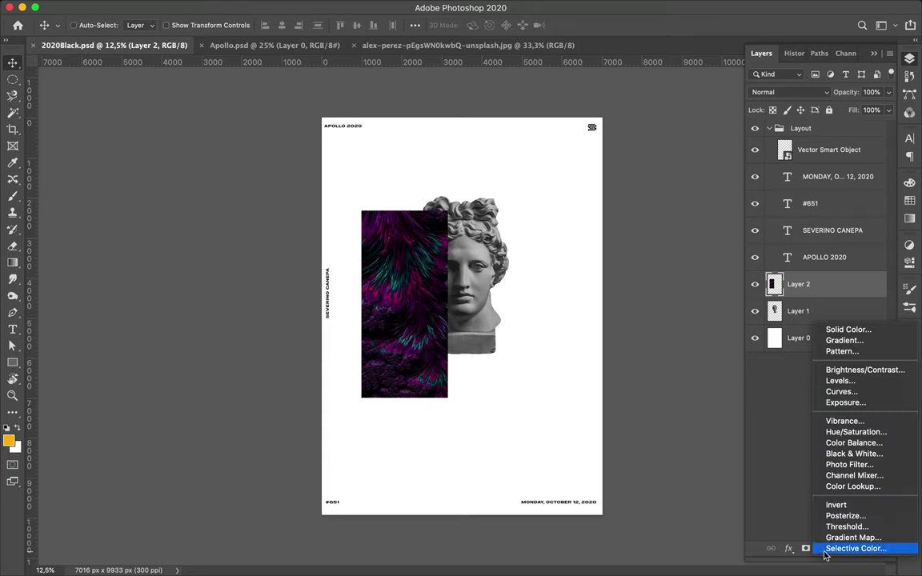
- Add Hue/Saturation and Levels adjustment layers and drain all colour with Hue/Saturation
click(841, 353)
click(831, 476)
click(823, 548)
click(851, 433)
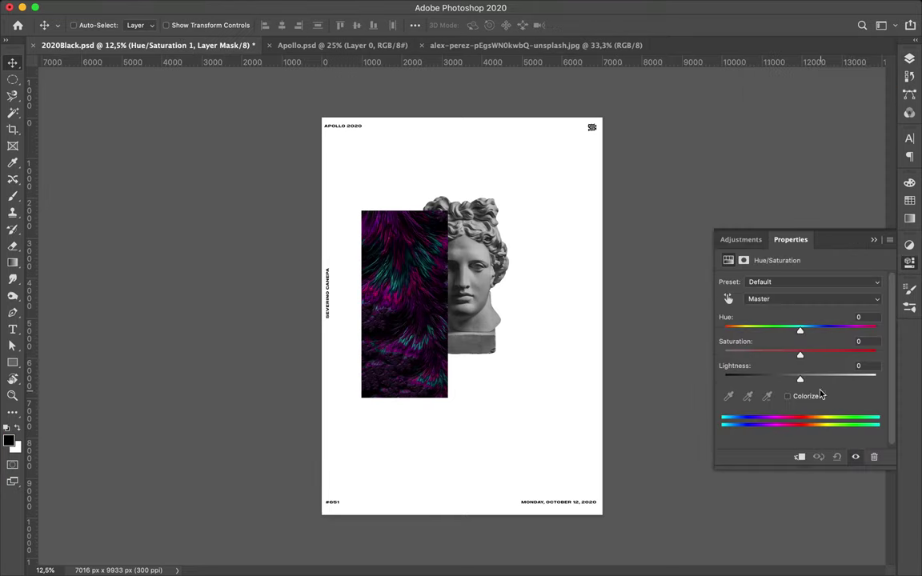
mouse_move(798, 354)
mouse_down()
mouse_move(706, 354)
mouse_move(749, 378)
mouse_up()
- Darken the texture's midtones with Levels, copy that Levels layer, and merge the texture with its adjustments
click(910, 58)
double_click(777, 310)
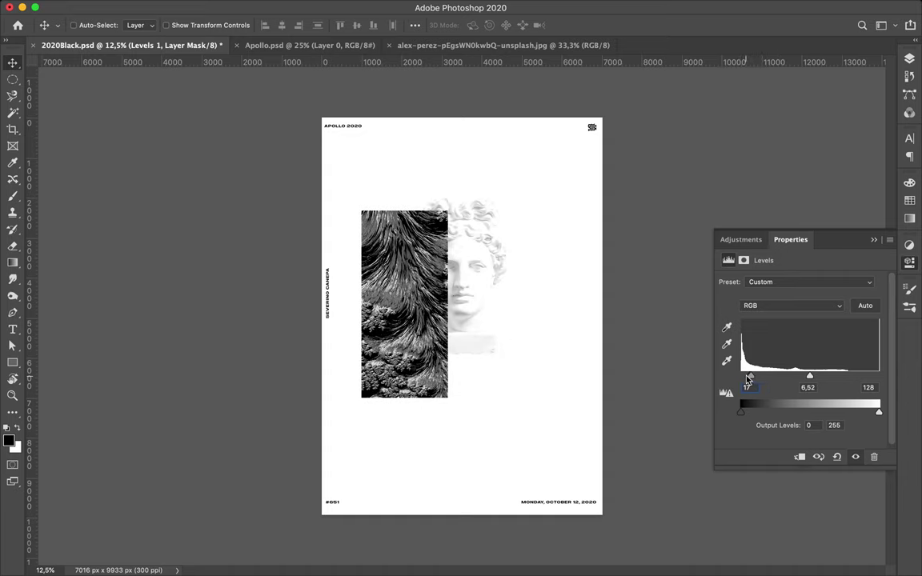
drag(809, 376, 807, 374)
click(910, 60)
drag(829, 311, 846, 360)
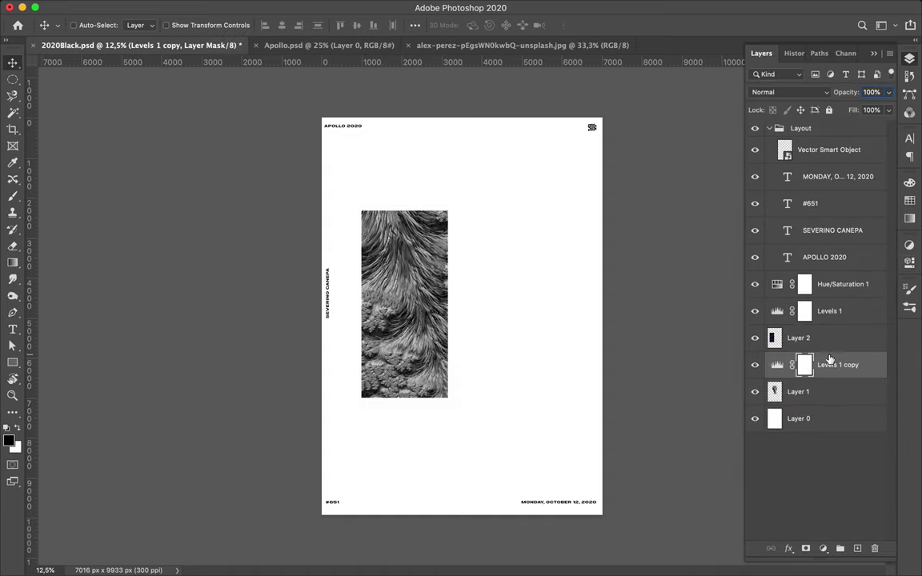
shift+click(826, 284)
key(super+e)
- Raise the copied Levels black point and tweak midtones to deepen the statue head
double_click(777, 311)
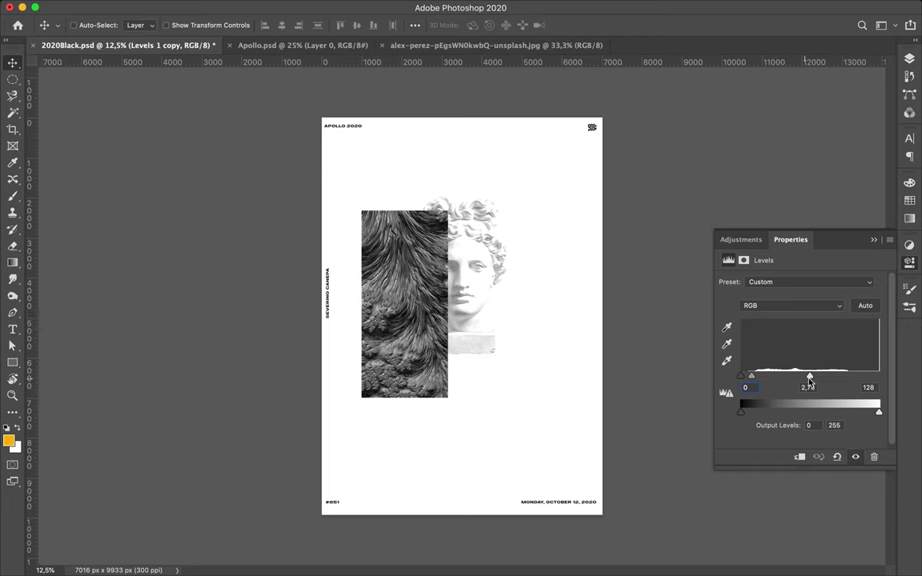
drag(783, 381, 755, 381)
drag(789, 376, 790, 378)
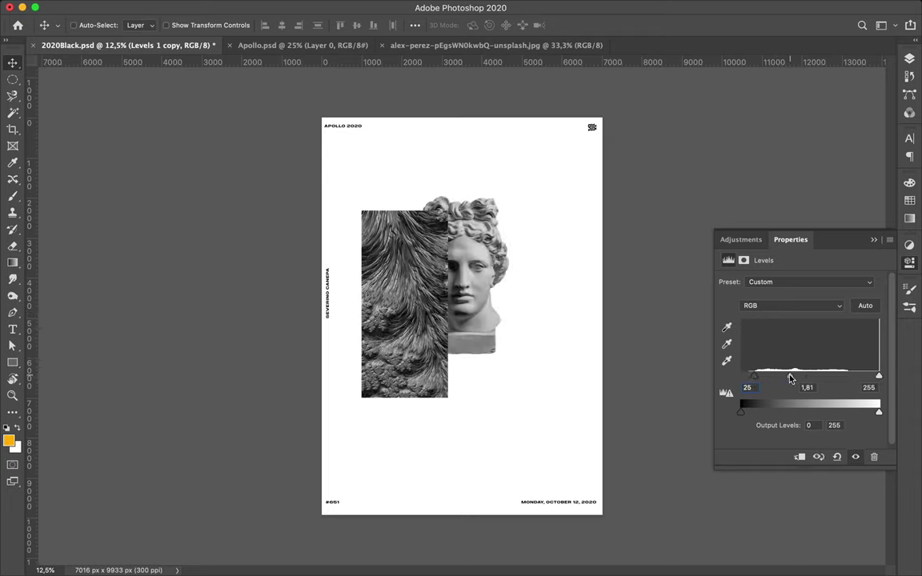
- Enlarge the statue head to 100% in the right half, and shift the fur texture up-left
click(911, 59)
key(super+t)
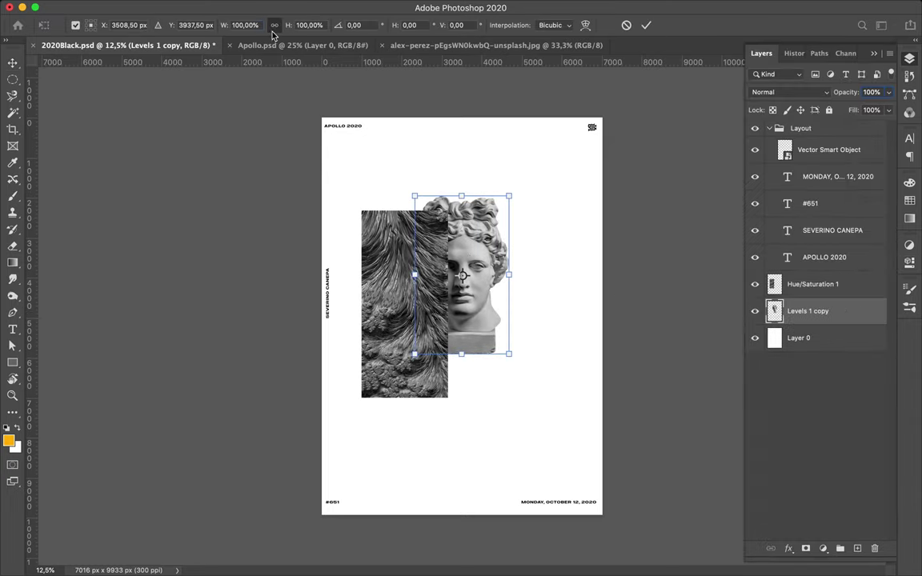
drag(226, 25, 208, 25)
text(100)
drag(424, 216, 437, 241)
key(Return)
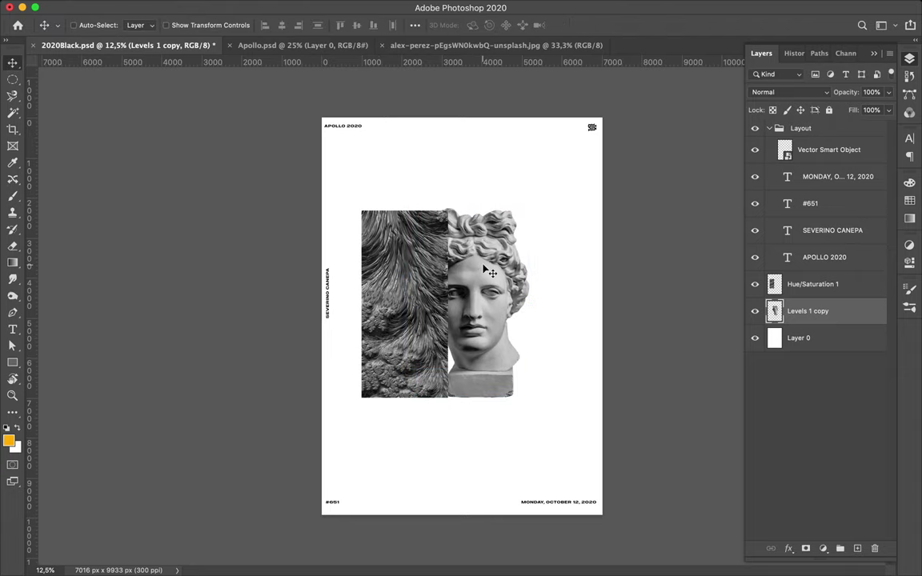
key(alt+bracketright)
drag(350, 233, 285, 196)
- Copy the striped band layer from Youtube-Template.psd onto the middle of the Apollo poster
click(101, 6)
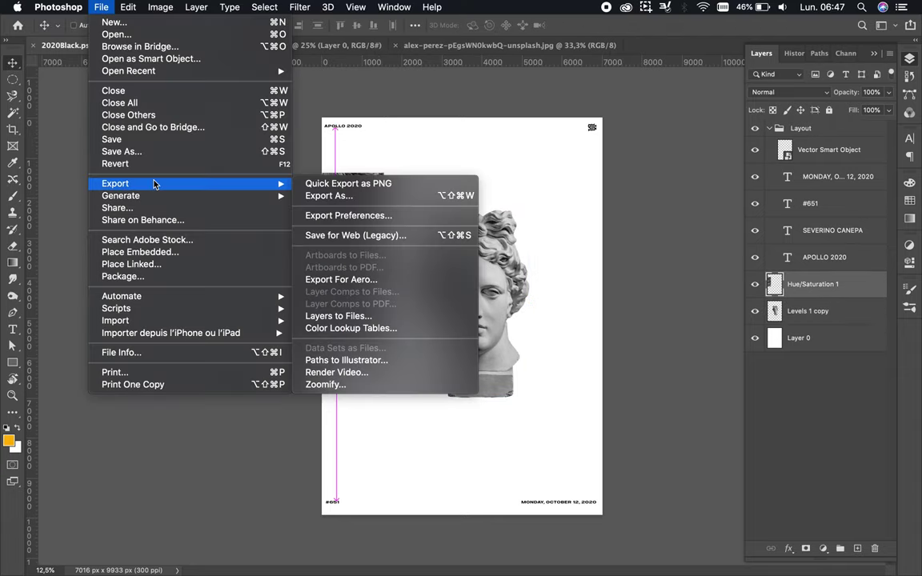
click(345, 143)
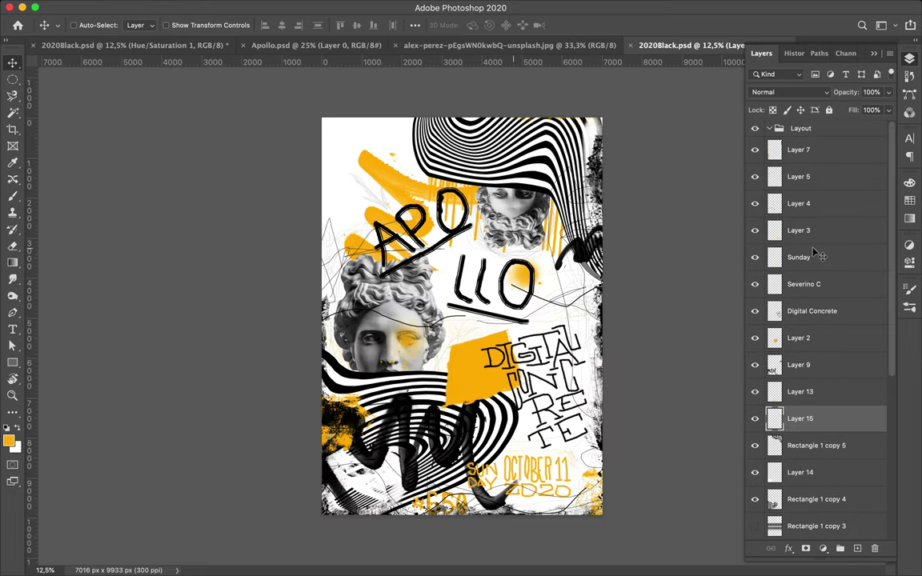
drag(827, 526, 433, 242)
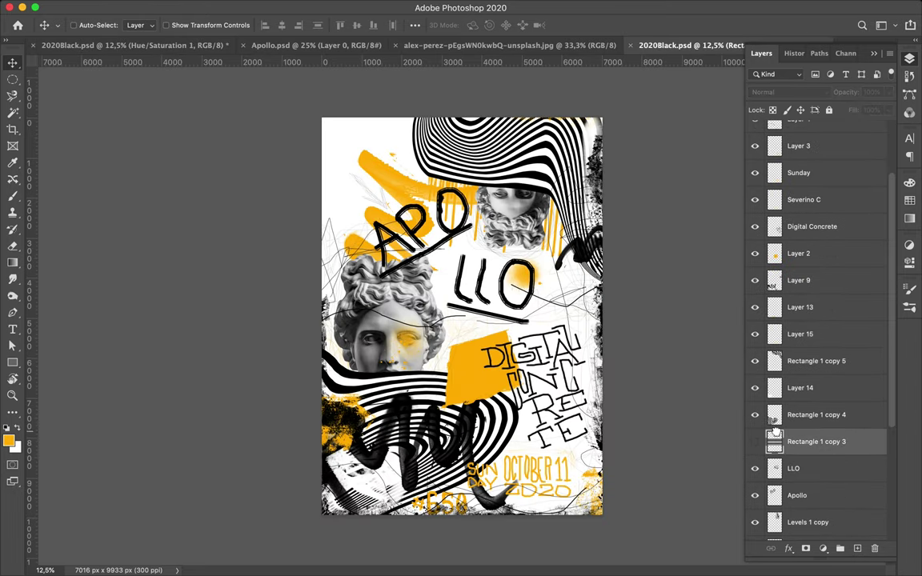
mouse_move(402, 212)
mouse_down()
mouse_move(500, 295)
mouse_move(505, 350)
mouse_up()
- Close the unsplash photo and Apollo.psd, then save the poster
click(401, 45)
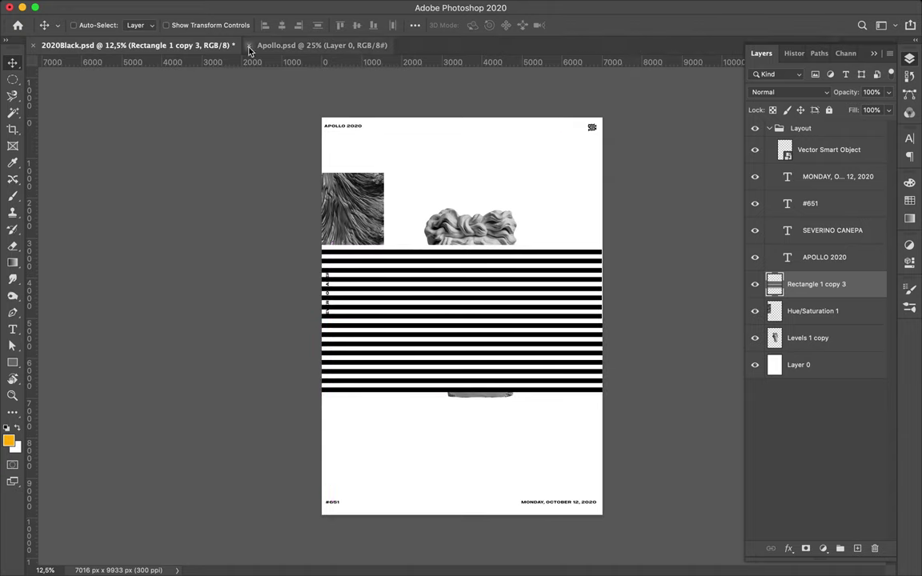
click(248, 45)
key(ctrl+s)
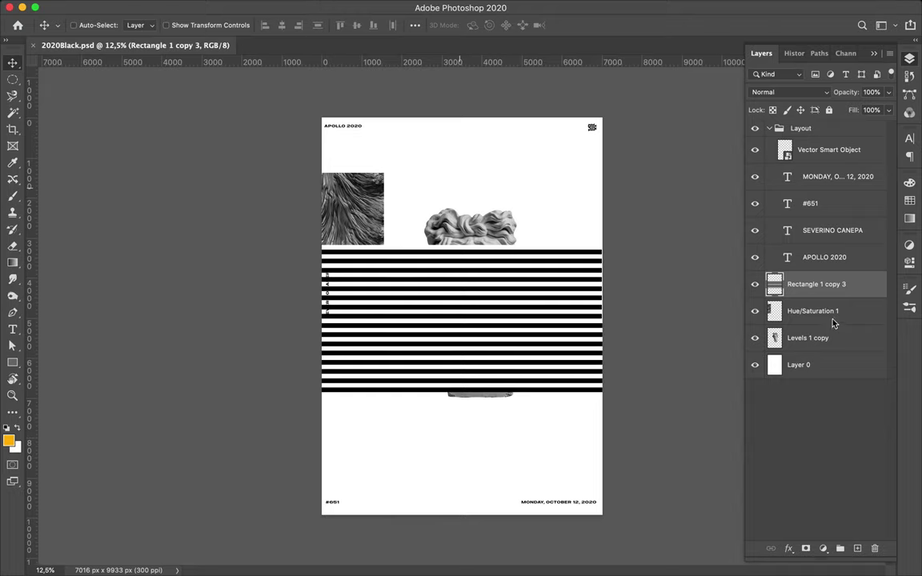
- Bend the striped band into sweeping waves with Liquify's Forward Warp
click(438, 6)
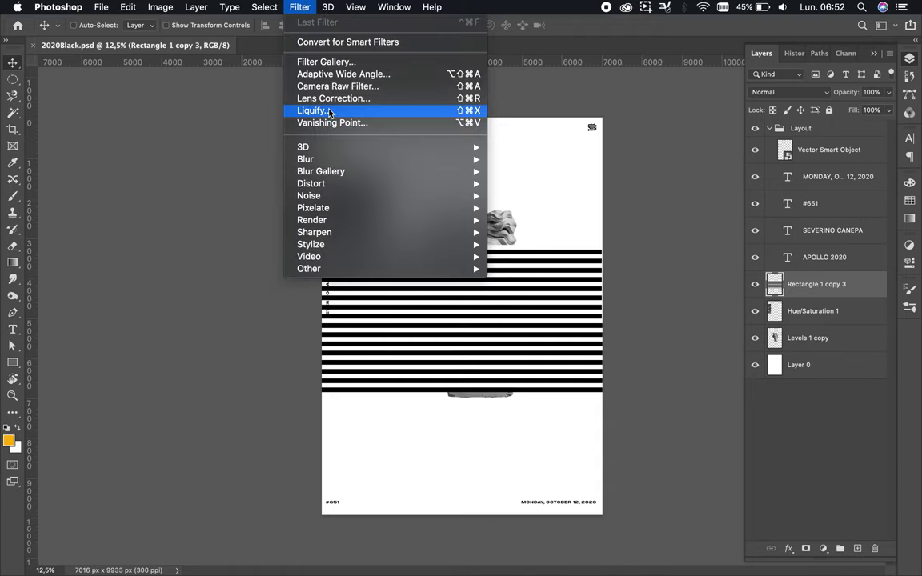
click(320, 109)
mouse_move(432, 381)
mouse_down()
mouse_move(456, 321)
mouse_move(469, 212)
mouse_move(336, 240)
mouse_move(328, 272)
mouse_move(272, 304)
mouse_move(208, 241)
mouse_move(155, 237)
mouse_move(140, 226)
mouse_move(90, 438)
mouse_up()
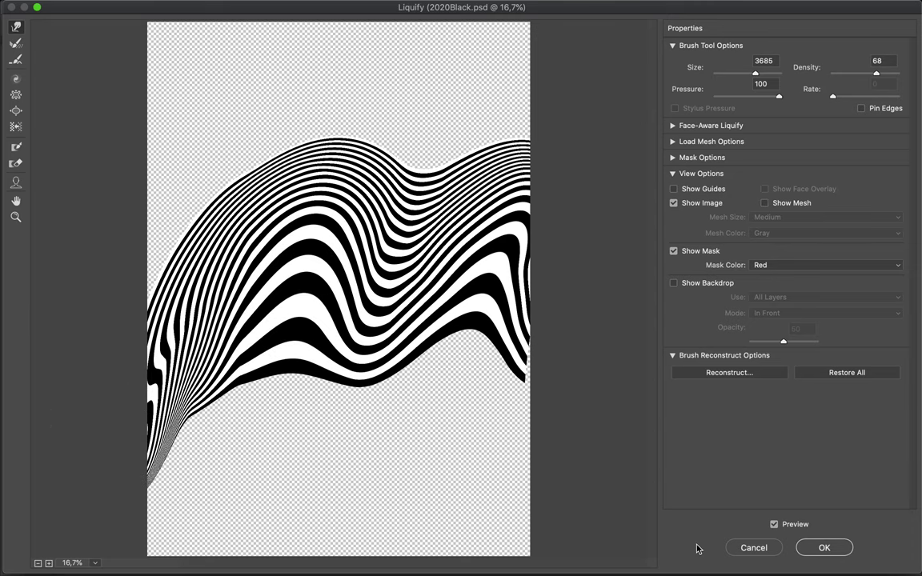
click(824, 547)
- Bring the statue head above the stripes and centre it, and duplicate the fur texture lower right
ctrl+click(457, 274)
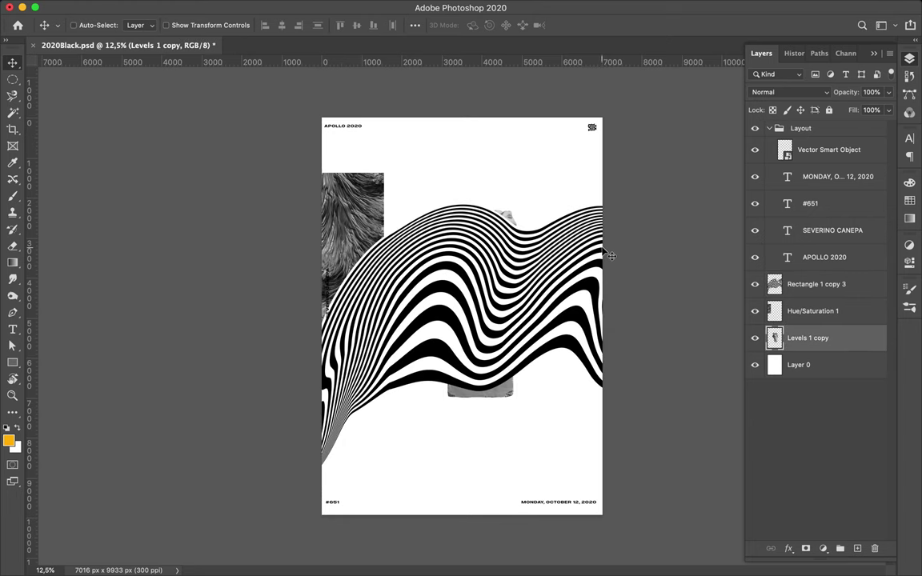
key(ctrl+bracketright)
drag(503, 254, 481, 210)
drag(352, 208, 589, 328)
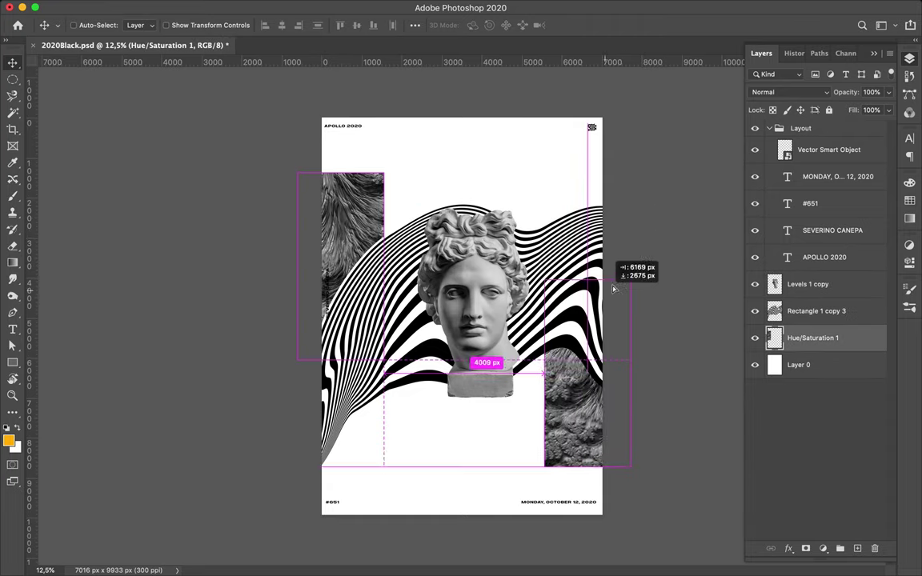
mouse_move(509, 290)
mouse_down()
mouse_move(493, 297)
mouse_move(493, 285)
mouse_up()
ctrl+click(502, 348)
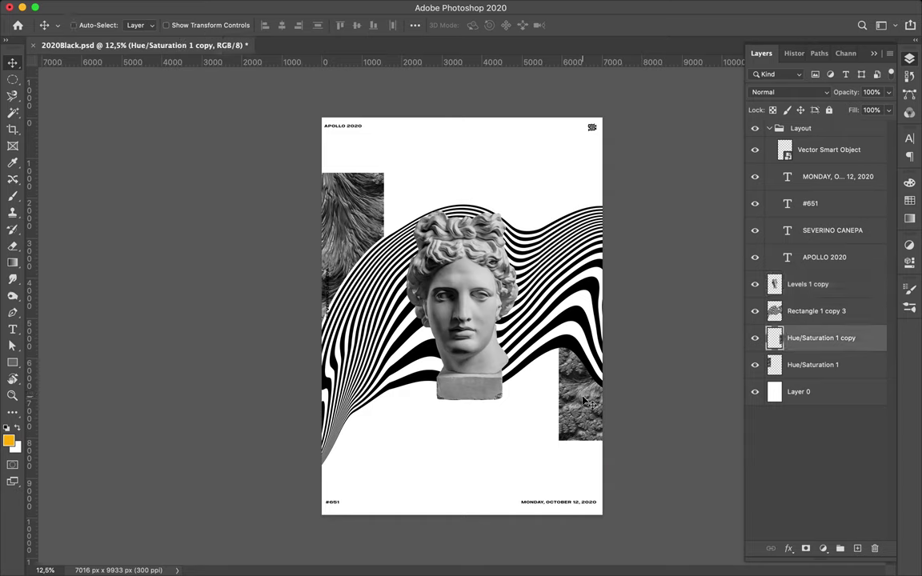
drag(502, 349, 516, 352)
- Add an empty layer and set up the Pastel Brush with black paint
key(b)
click(857, 549)
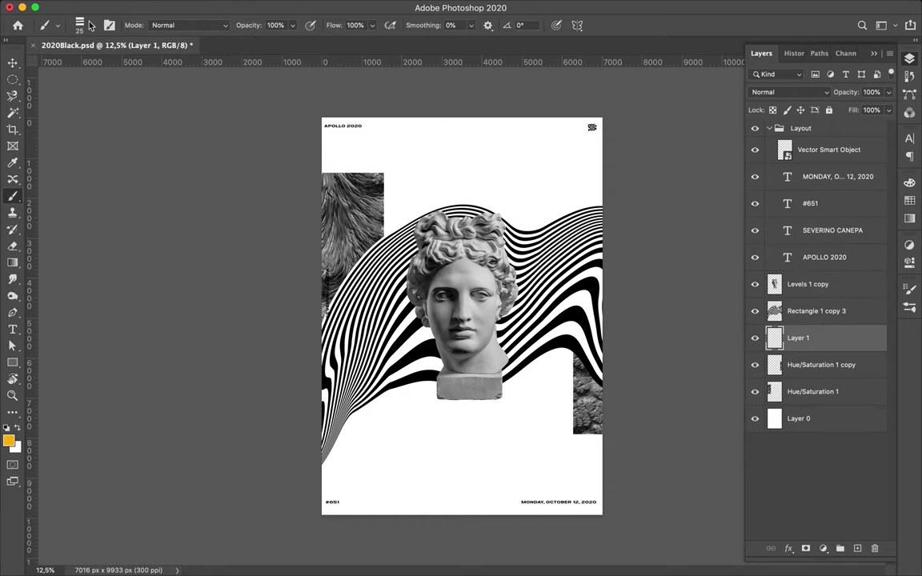
click(87, 25)
click(102, 215)
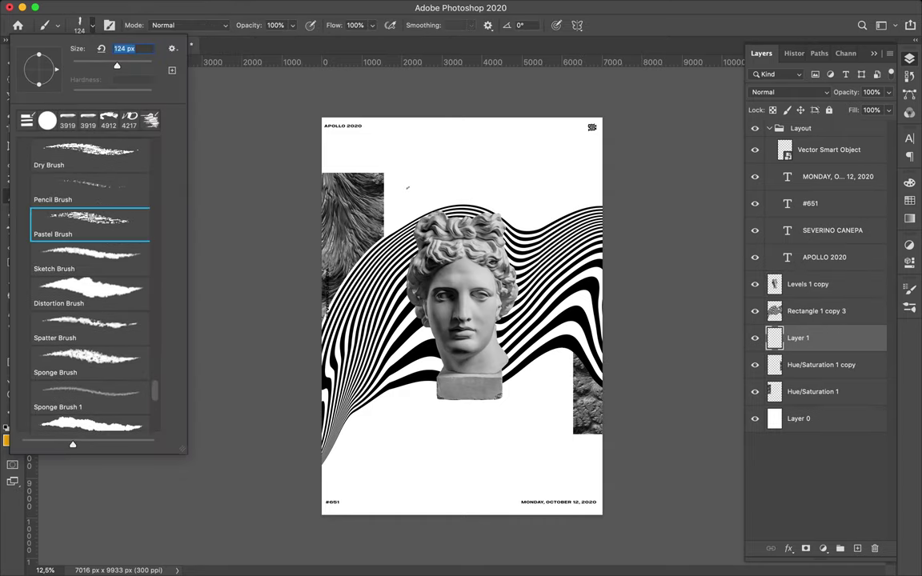
drag(408, 188, 408, 156)
key(d)
scroll(339, 133, up, 3)
- Draw a chalky outlined A with a crossbar and zigzag hatching
scroll(338, 133, down, 2)
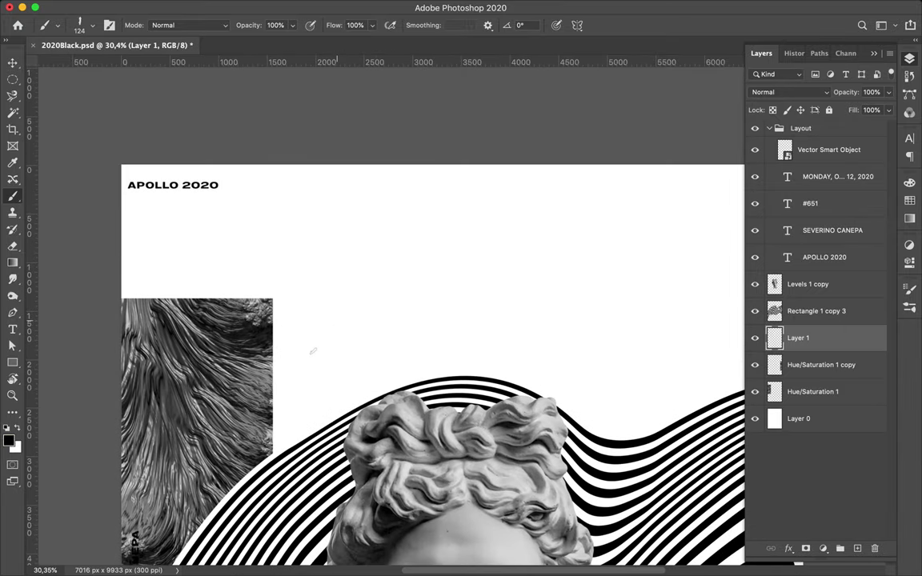
mouse_move(302, 378)
mouse_down()
mouse_move(368, 367)
mouse_move(332, 224)
mouse_move(312, 210)
mouse_move(289, 377)
mouse_move(306, 376)
mouse_up()
drag(306, 306, 364, 297)
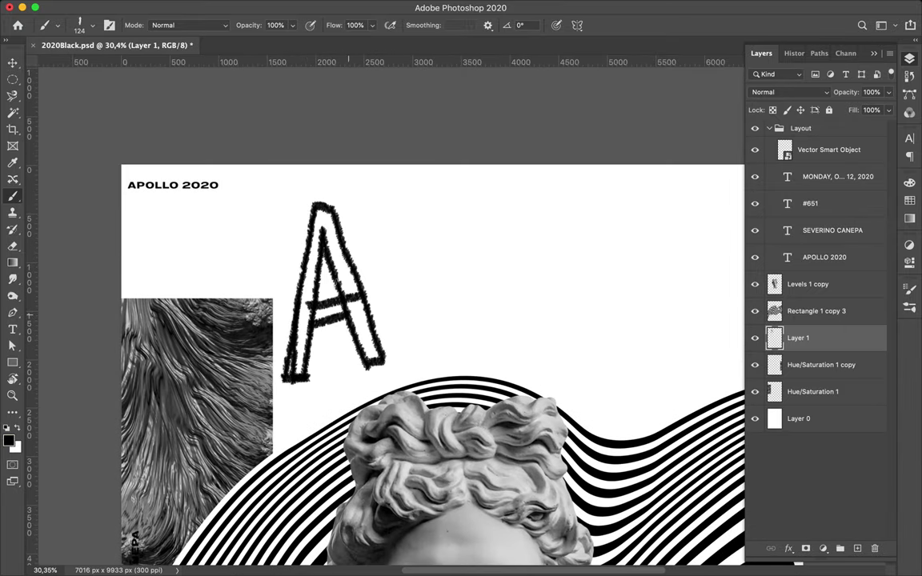
mouse_move(303, 337)
mouse_down()
mouse_move(301, 240)
mouse_move(337, 256)
mouse_move(360, 328)
mouse_up()
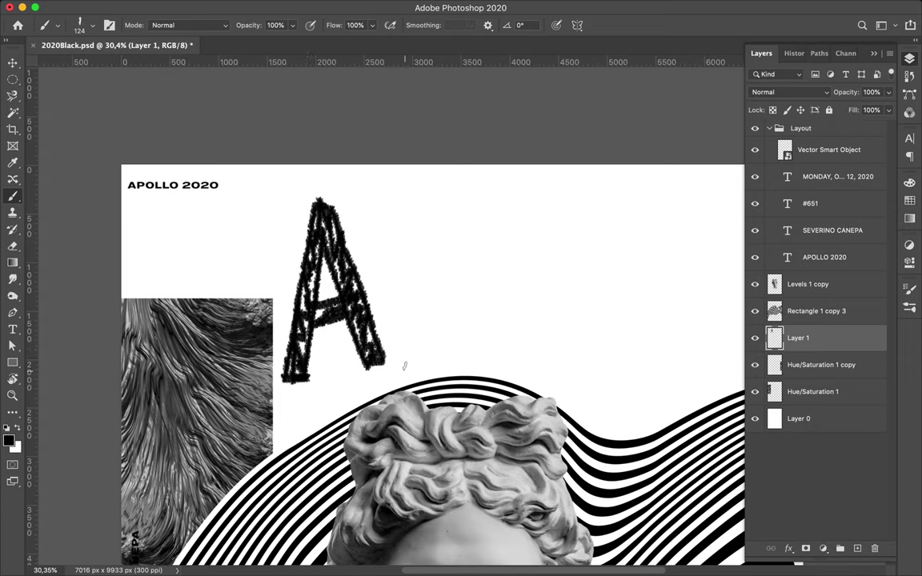
- Draw and zigzag-hatch the outlined P and O after the A
mouse_move(404, 366)
mouse_down()
mouse_move(383, 234)
mouse_move(431, 293)
mouse_move(427, 359)
mouse_up()
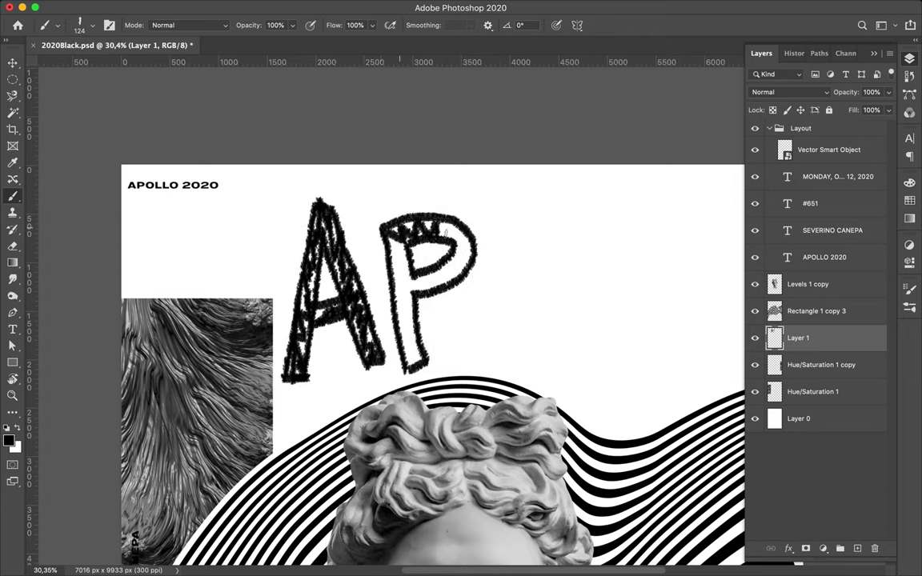
mouse_move(435, 232)
mouse_down()
mouse_move(462, 256)
mouse_move(398, 280)
mouse_up()
drag(403, 319, 418, 344)
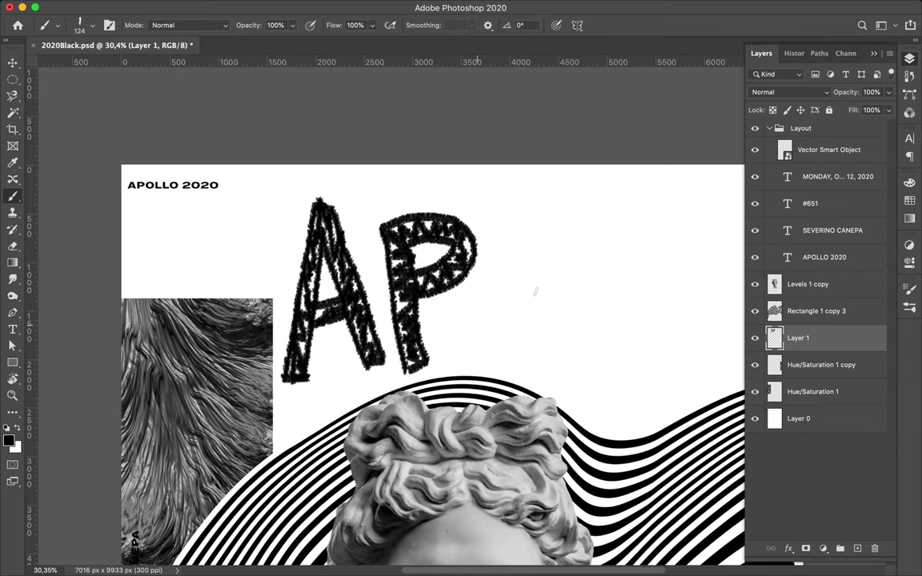
scroll(536, 292, right, 3)
mouse_move(435, 234)
mouse_down()
mouse_move(402, 309)
mouse_move(533, 293)
mouse_move(496, 213)
mouse_move(453, 245)
mouse_move(452, 296)
mouse_move(529, 316)
mouse_move(560, 248)
mouse_move(455, 247)
mouse_move(574, 282)
mouse_up()
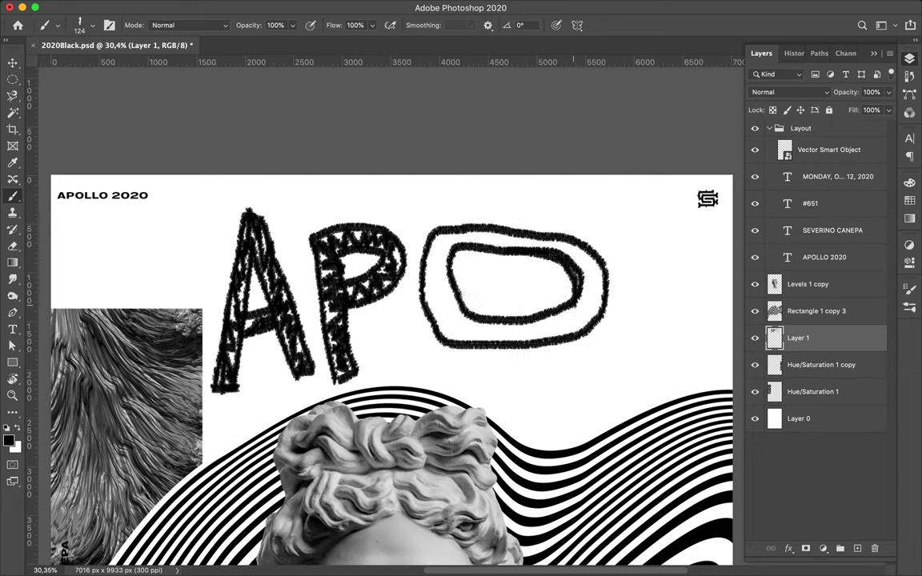
mouse_move(429, 292)
mouse_down()
mouse_move(436, 320)
mouse_move(480, 340)
mouse_move(520, 336)
mouse_move(593, 300)
mouse_move(596, 264)
mouse_move(561, 237)
mouse_move(523, 240)
mouse_move(412, 220)
mouse_move(384, 258)
mouse_up()
scroll(488, 296, down, 2)
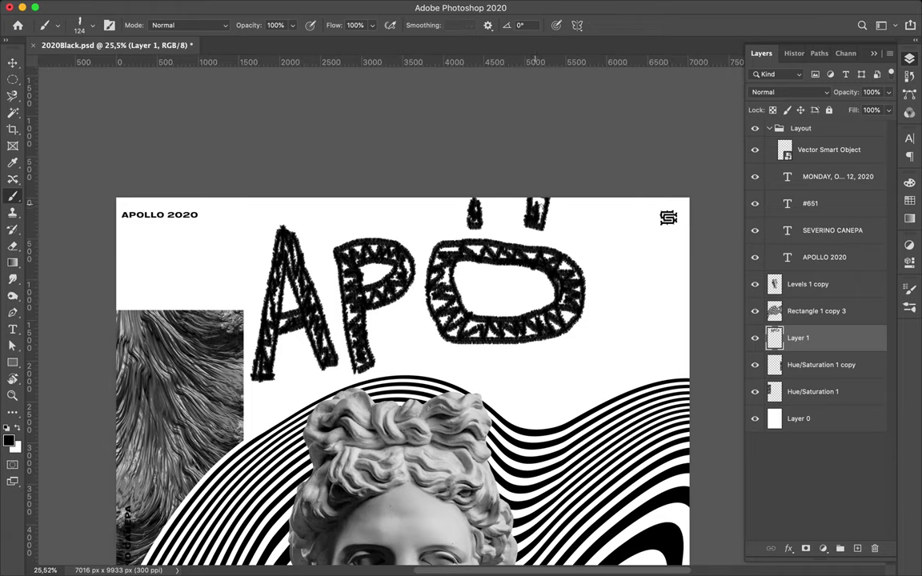
scroll(536, 320, down, 10)
- Outline two L letters and an O below the bust
scroll(536, 320, down, 10)
mouse_move(306, 169)
mouse_down()
mouse_move(340, 290)
mouse_move(321, 273)
mouse_move(307, 167)
mouse_up()
mouse_move(393, 164)
mouse_down()
mouse_move(378, 272)
mouse_move(404, 255)
mouse_move(392, 164)
mouse_up()
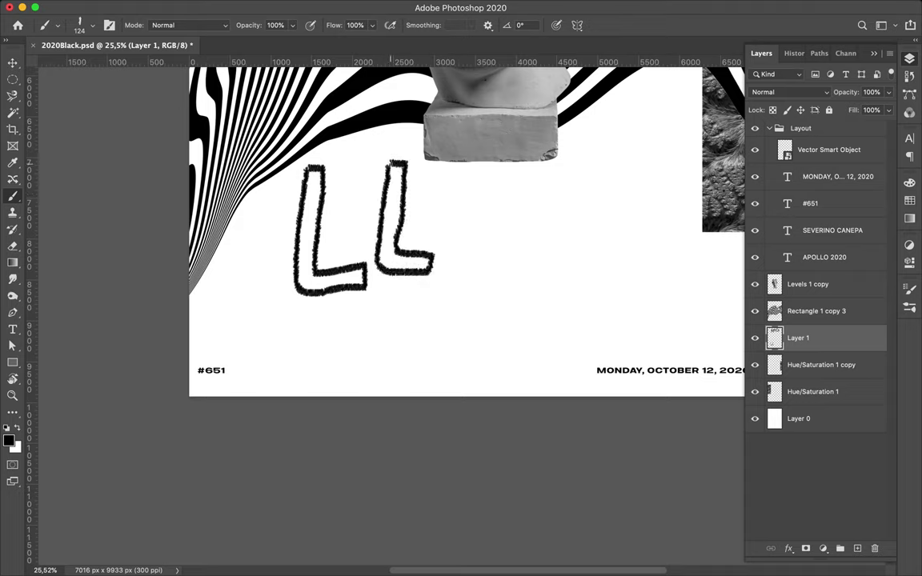
mouse_move(480, 186)
mouse_down()
mouse_move(463, 197)
mouse_move(583, 268)
mouse_move(483, 186)
mouse_move(512, 264)
mouse_move(521, 203)
mouse_up()
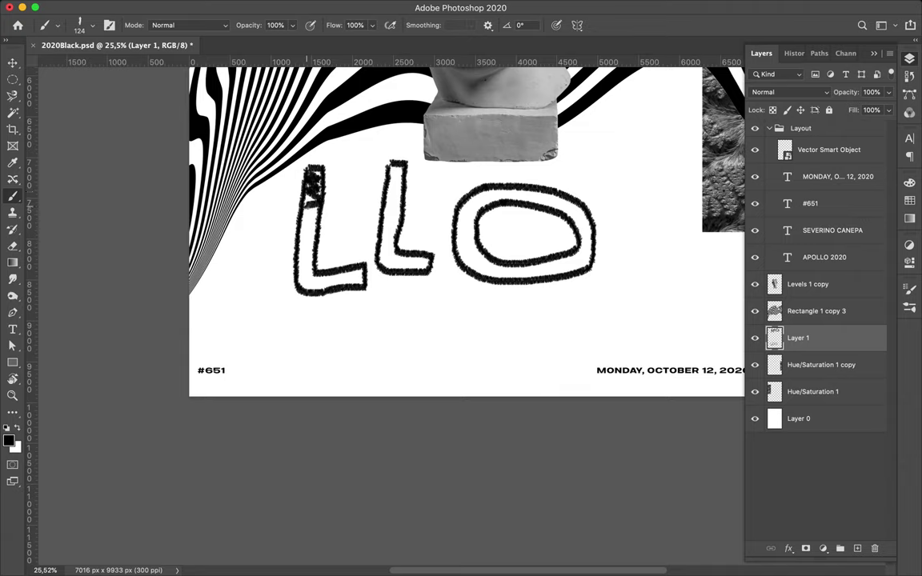
- Fill both Ls and the O with black scribble texture
mouse_move(314, 196)
mouse_down()
mouse_move(313, 226)
mouse_move(352, 280)
mouse_up()
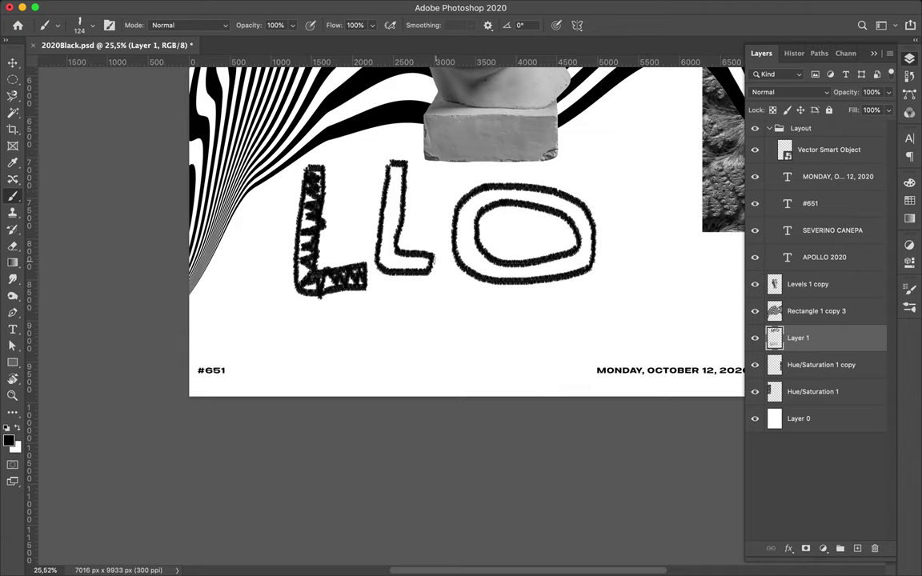
mouse_move(429, 268)
mouse_down()
mouse_move(392, 244)
mouse_move(391, 201)
mouse_up()
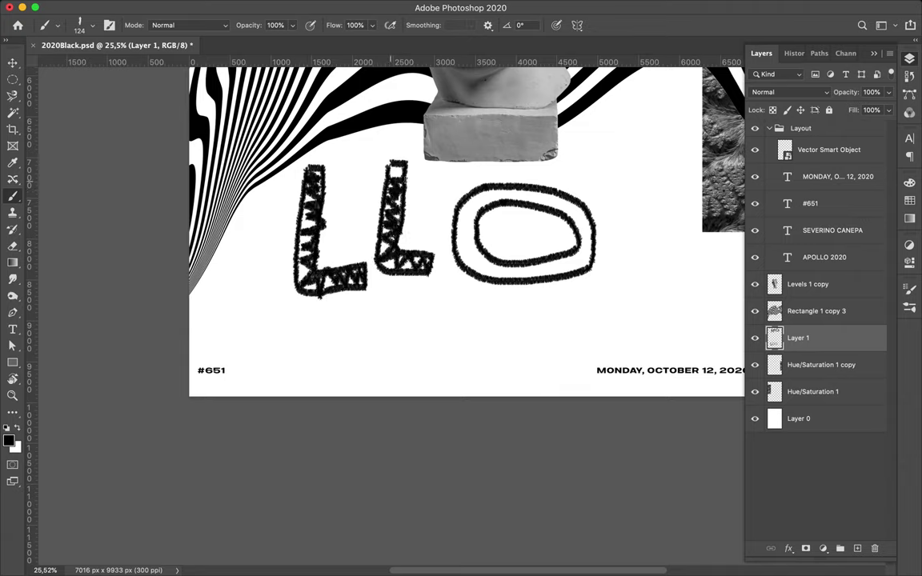
drag(461, 212, 467, 255)
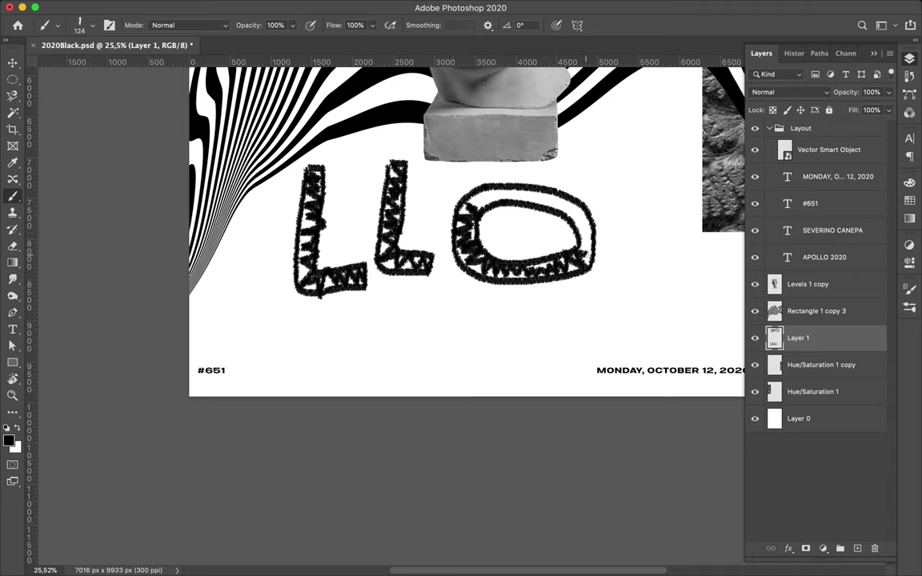
drag(582, 207, 552, 196)
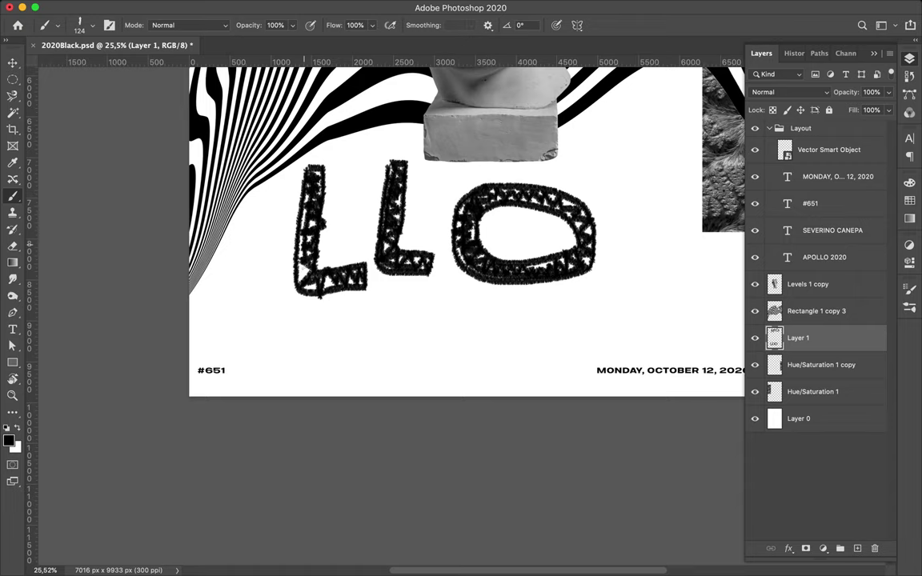
scroll(325, 384, up, 10)
scroll(325, 385, down, 3)
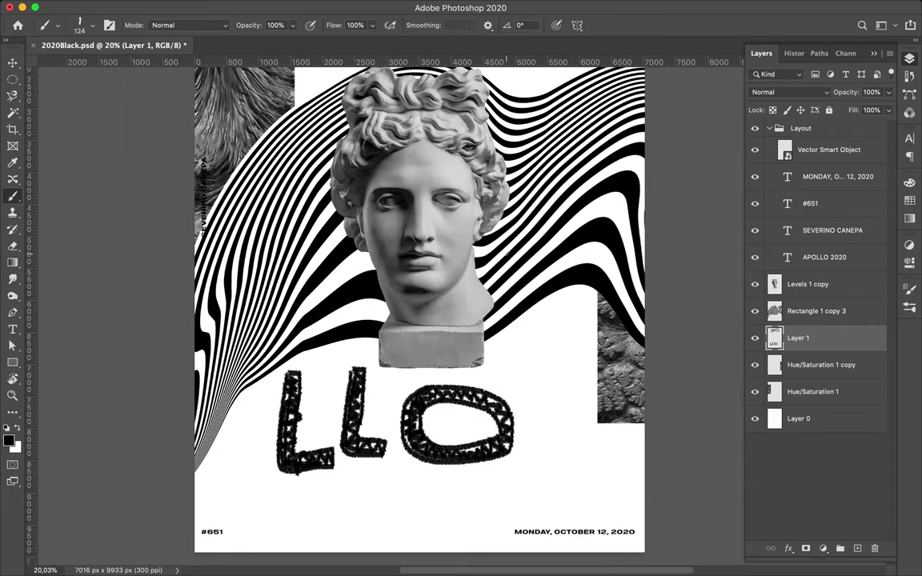
scroll(325, 475, down, 2)
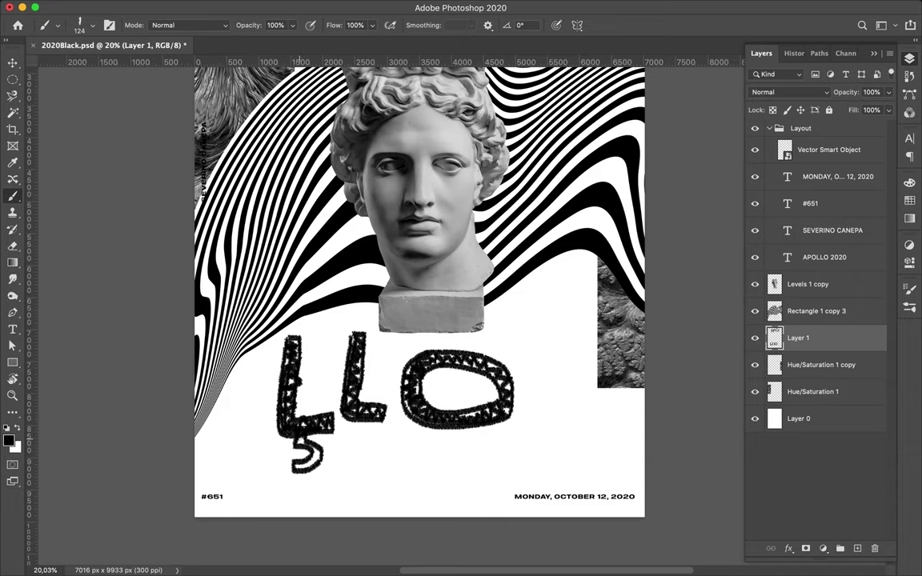
- Add small doodled block accents around the lettering and save the poster
drag(554, 416, 551, 417)
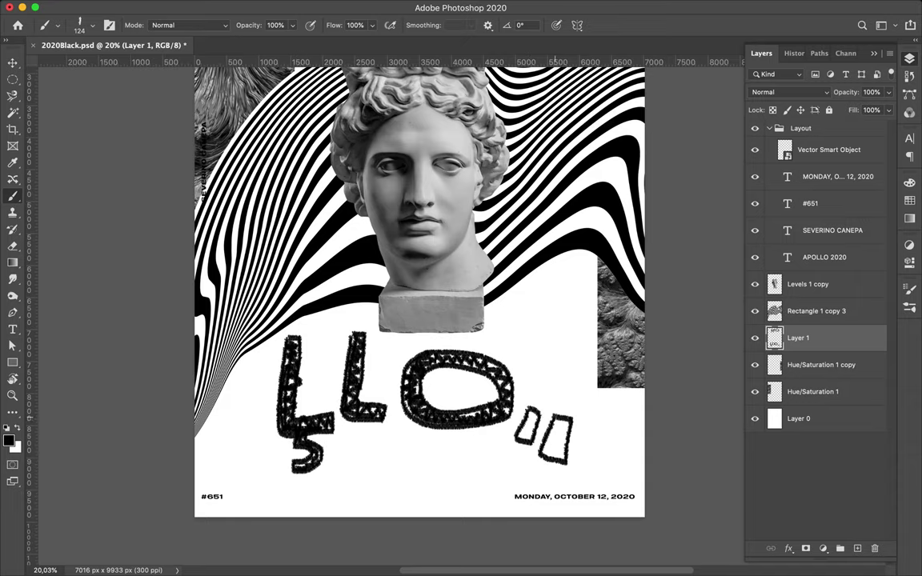
scroll(420, 304, up, 5)
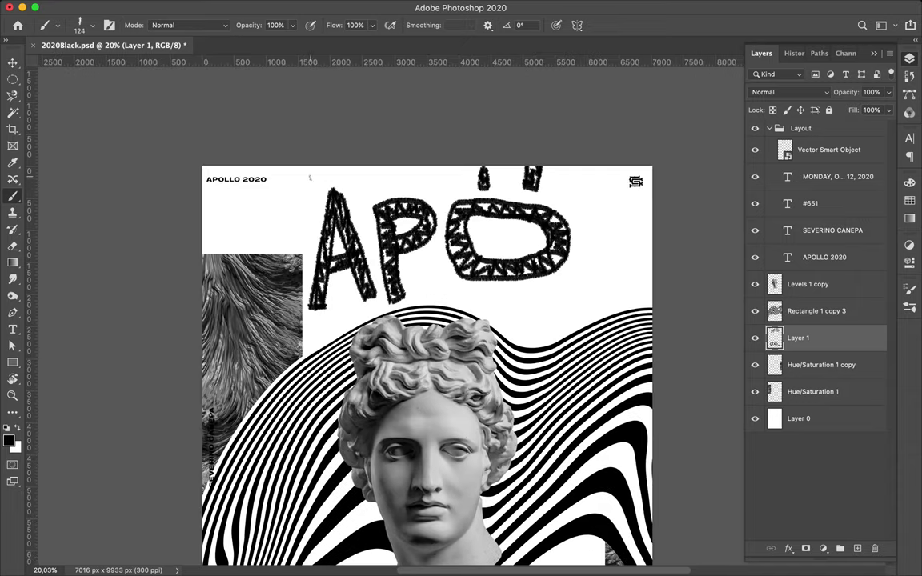
mouse_move(287, 178)
mouse_down()
mouse_move(289, 212)
mouse_move(257, 213)
mouse_move(274, 215)
mouse_up()
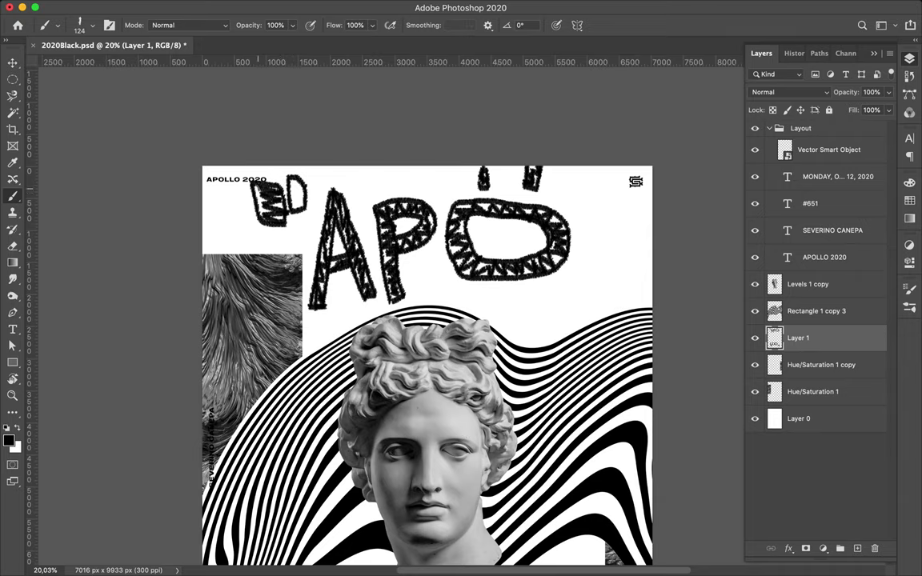
alt+scroll(275, 163, down, 1)
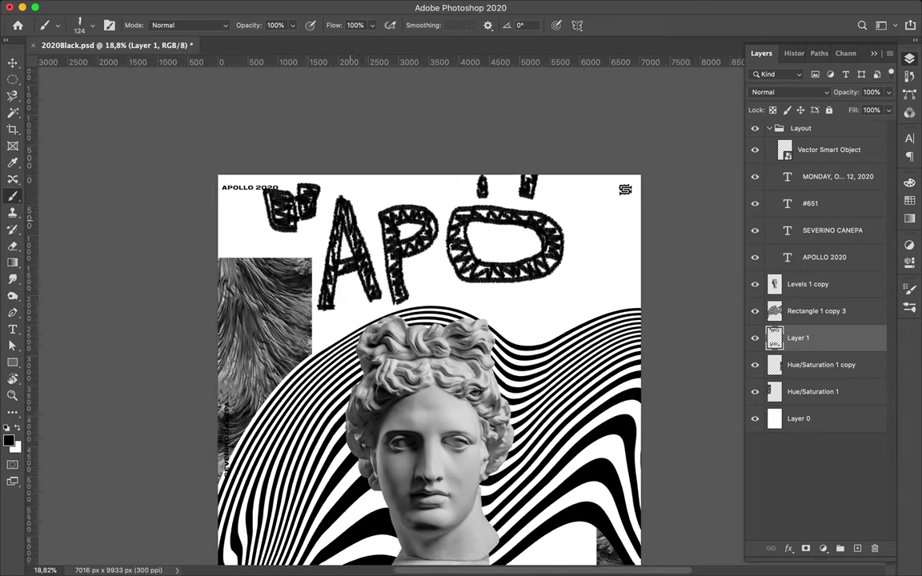
scroll(274, 163, down, 5)
key(ctrl+s)
- Set the background colour to magenta and swap it to the foreground
click(910, 200)
click(15, 446)
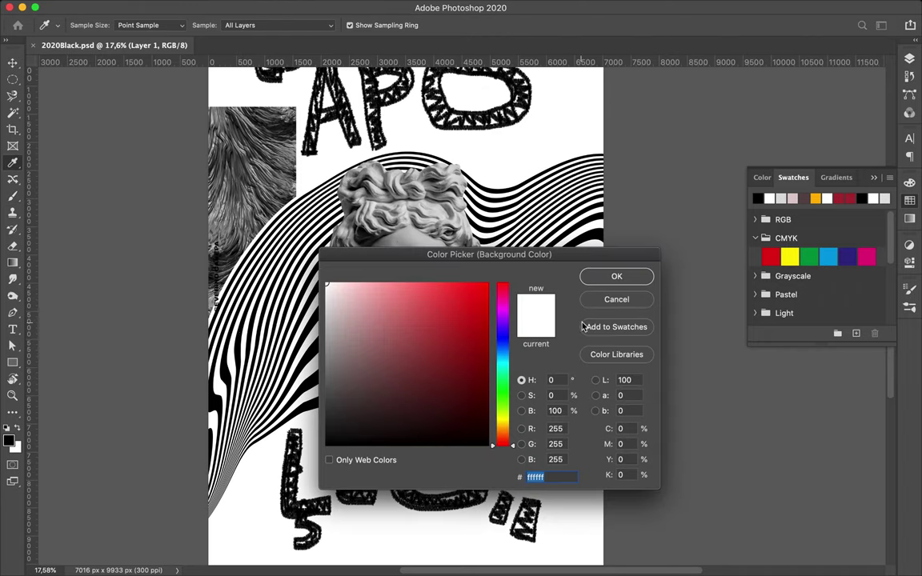
drag(503, 432, 511, 310)
click(617, 277)
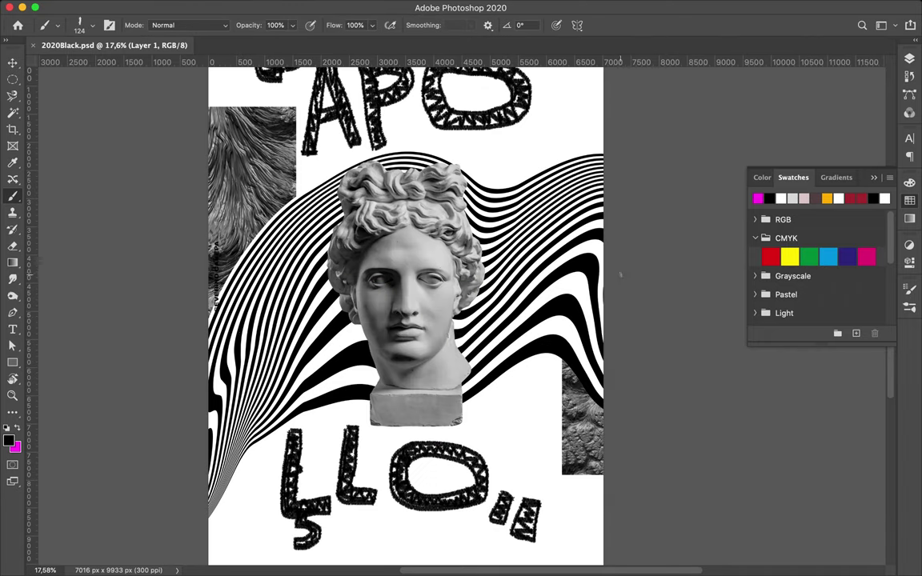
scroll(324, 396, down, 3)
key(m)
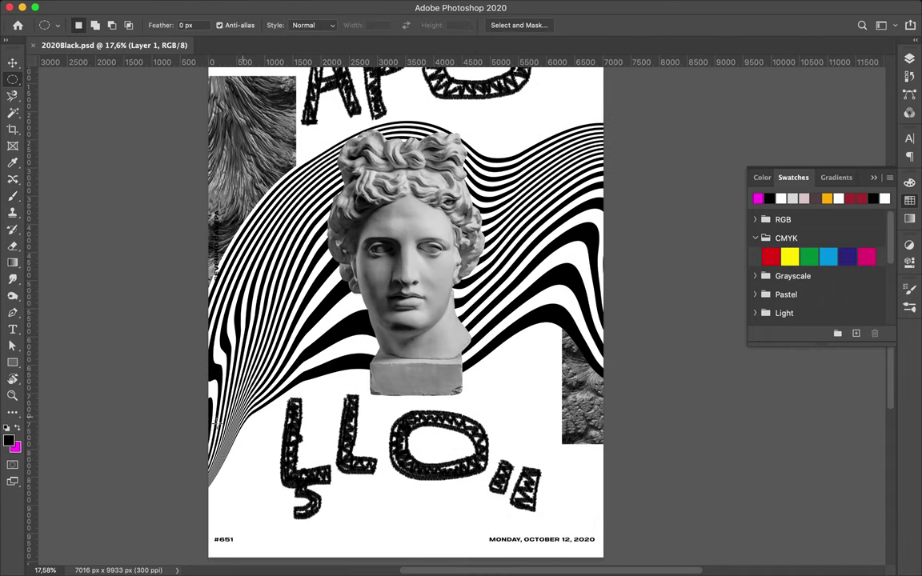
key(x)
- Draw a magenta rectangle beside the statue's chin under the Layout group, and add a new layer
key(u)
drag(280, 276, 383, 411)
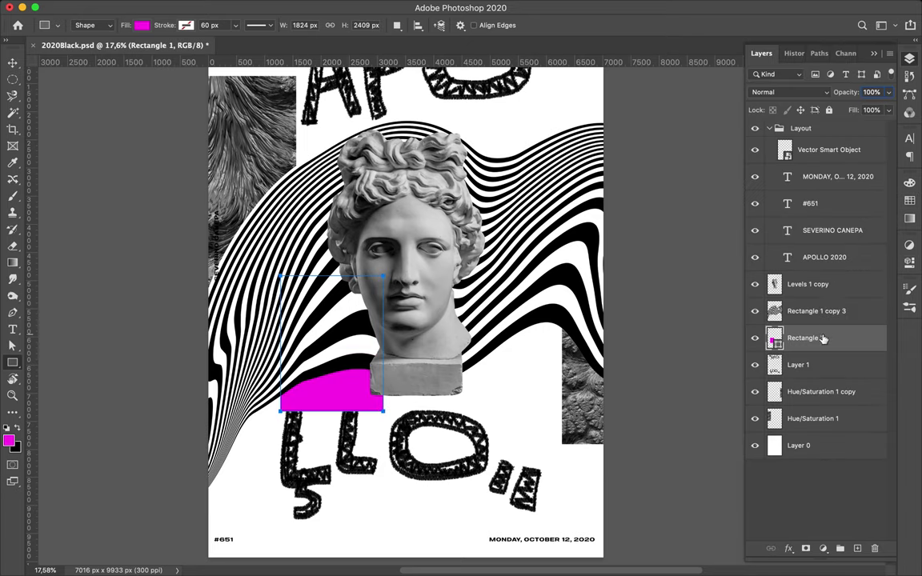
drag(823, 339, 800, 276)
click(769, 129)
key(ctrl+shift+alt+n)
- Stamp a Thin_grunge_stripe_01 stroke at 90° along the rectangle's right edge
key(b)
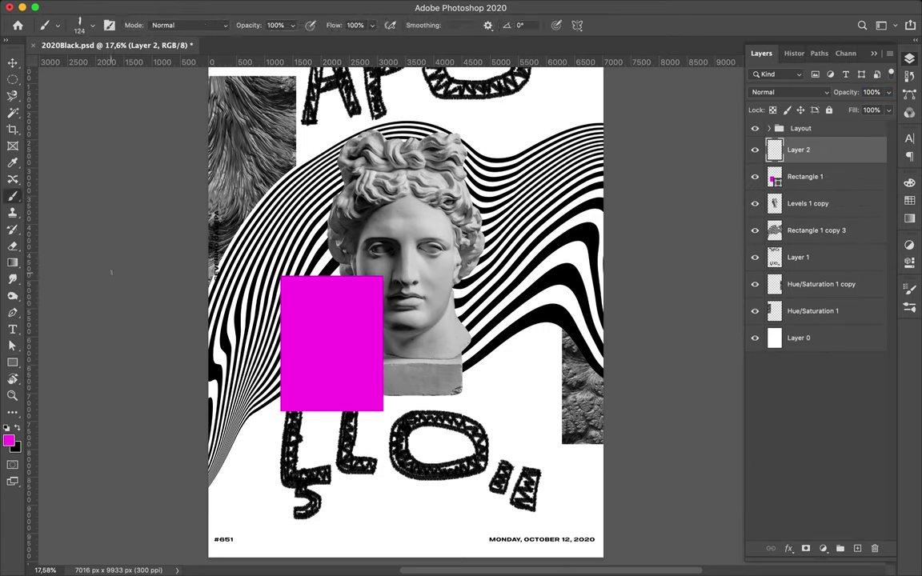
click(91, 25)
scroll(72, 280, up, 5)
scroll(72, 280, up, 5)
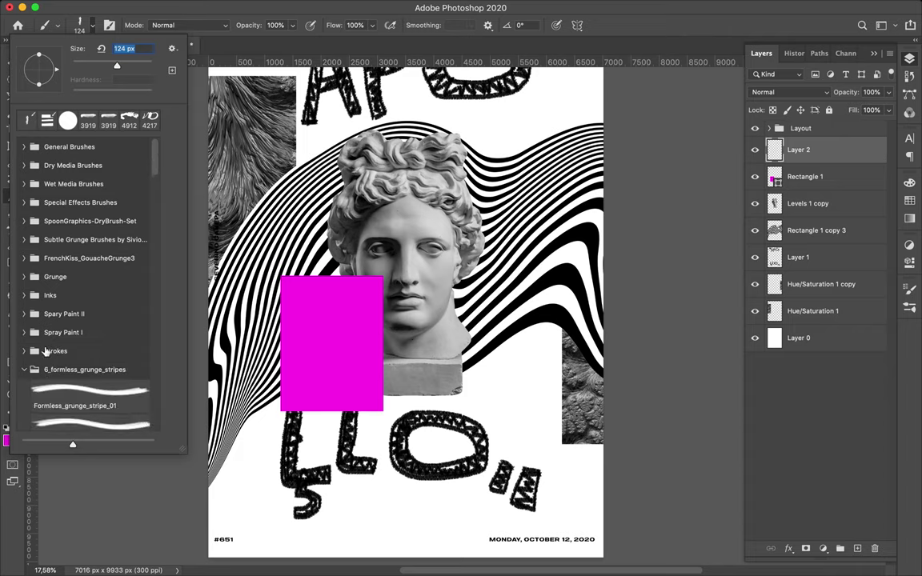
click(45, 369)
scroll(80, 384, down, 3)
click(60, 318)
click(45, 270)
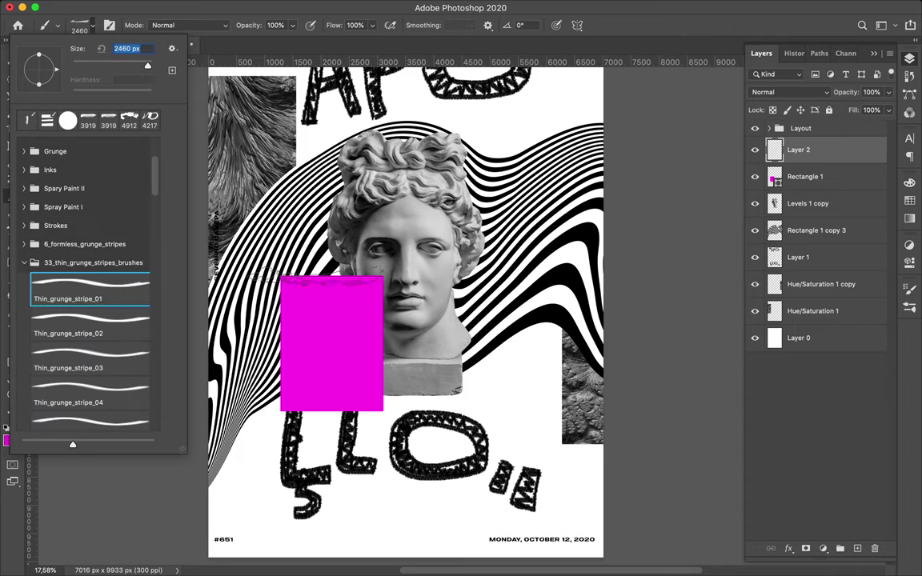
click(520, 24)
text(90)
key(Return)
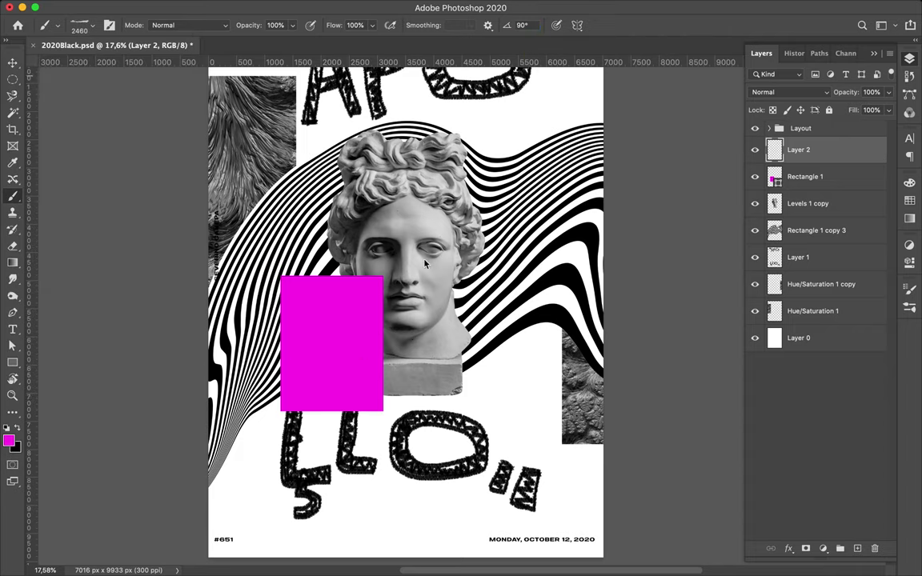
click(347, 319)
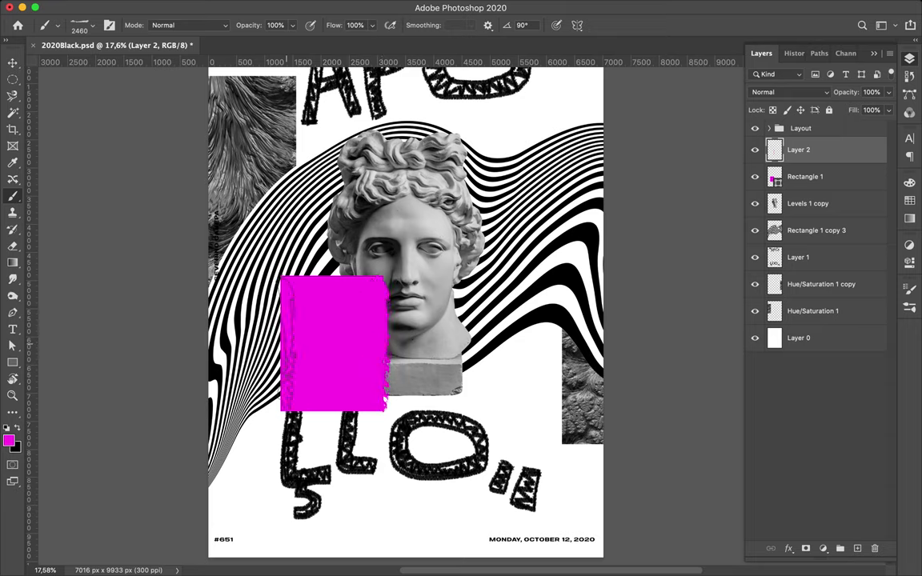
- Stamp a 2300 px Thin_grunge_stripe_11 stroke along the rectangle's bottom edge
click(84, 25)
scroll(128, 267, down, 3)
click(129, 292)
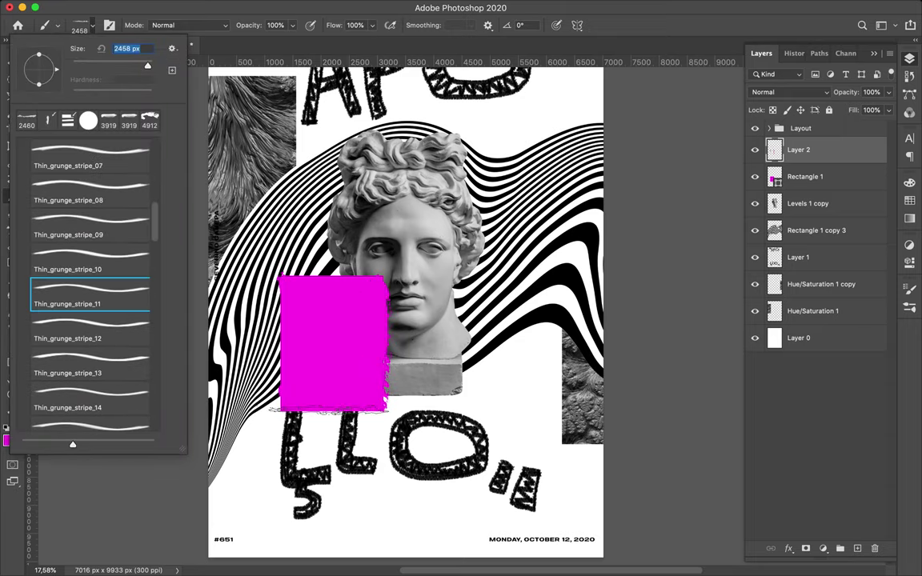
text(2300)
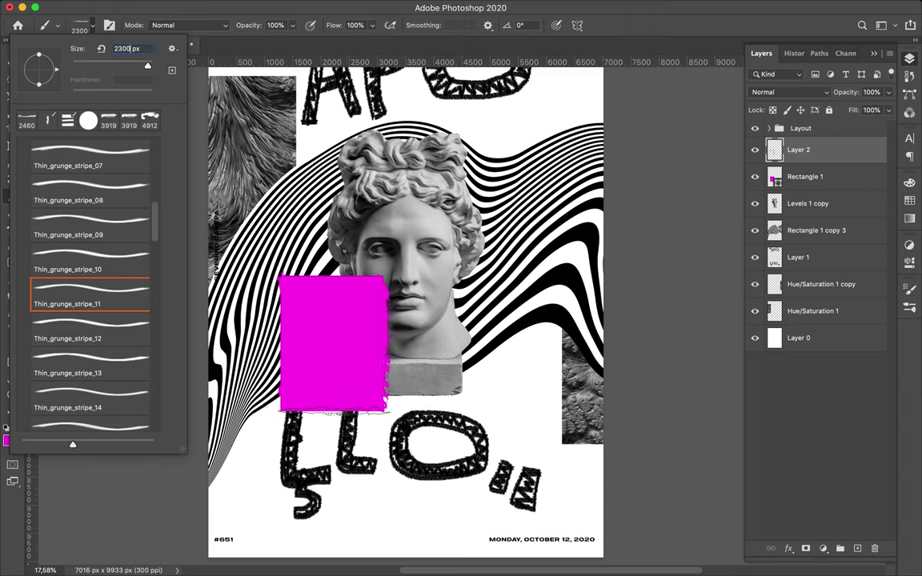
key(Return)
click(328, 413)
- Stamp Thin_grunge_stripe_10 along the left edge, then load Thin_grunge_stripe_09 at 2200 px
click(88, 25)
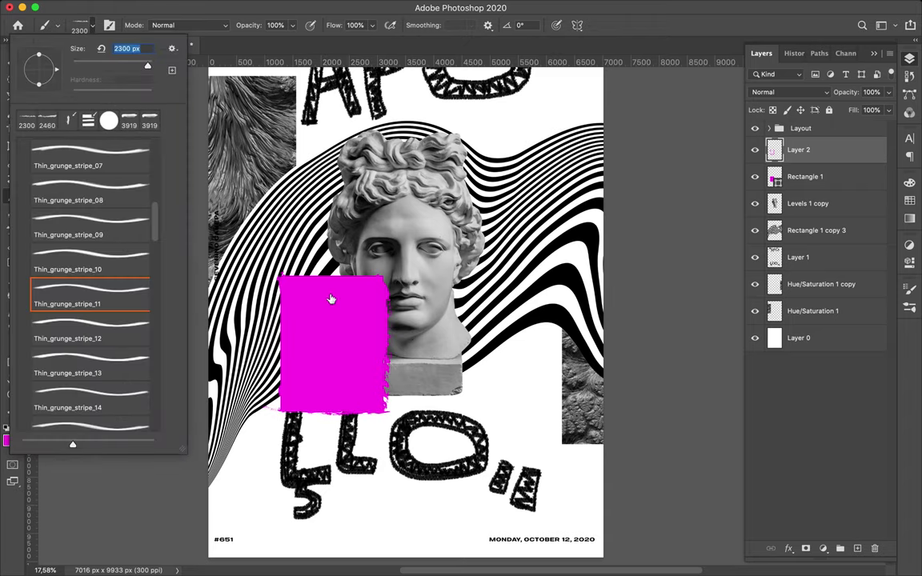
click(80, 265)
click(472, 24)
click(279, 343)
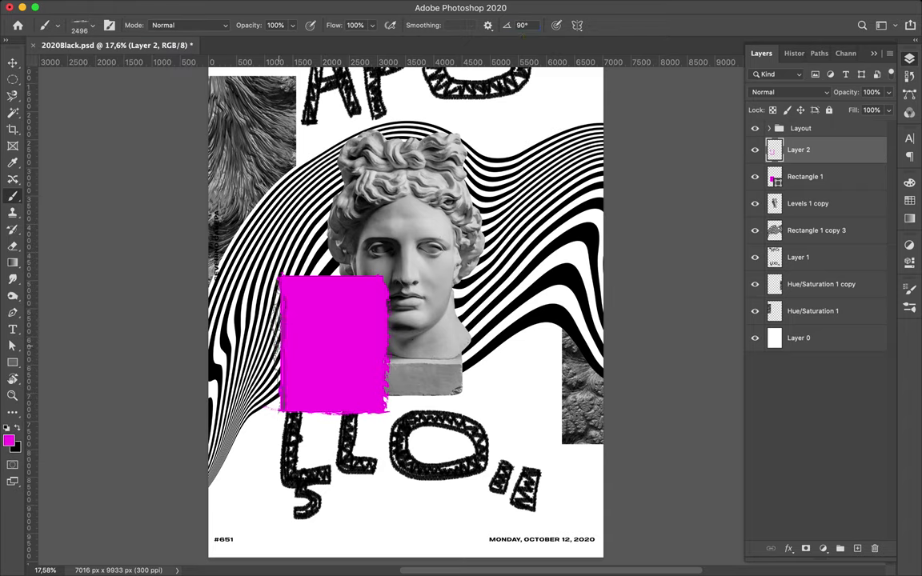
click(88, 24)
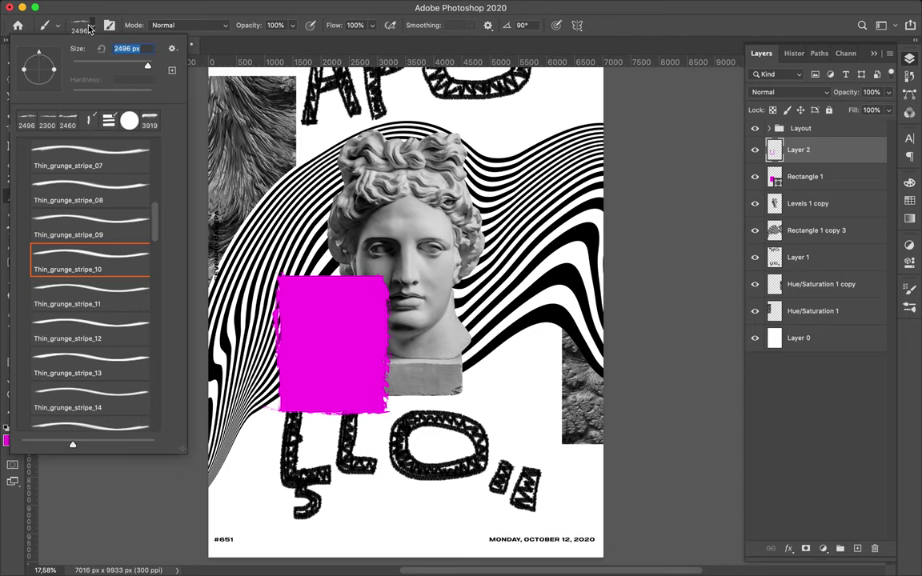
click(84, 224)
text(2200)
key(Return)
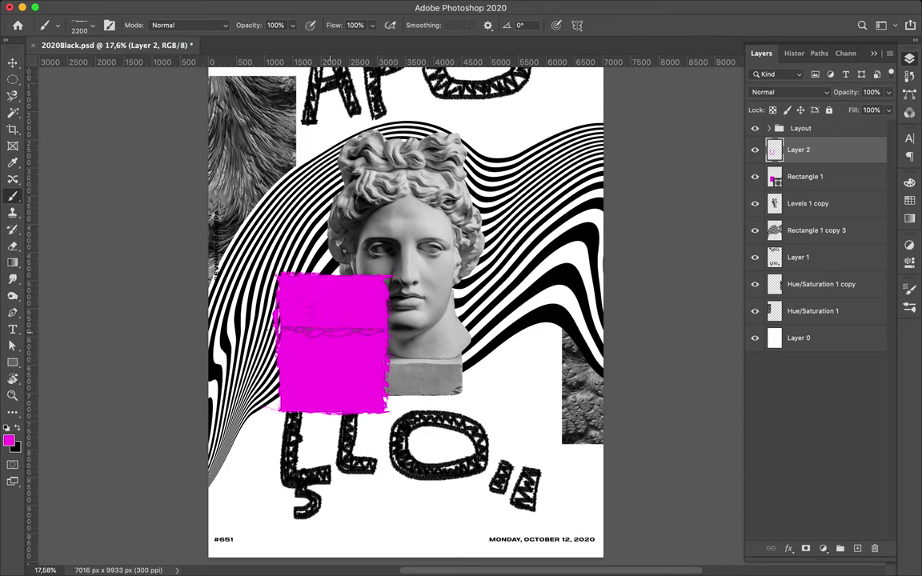
- Merge the magenta rectangle into the grunge-stroke layer
key(v)
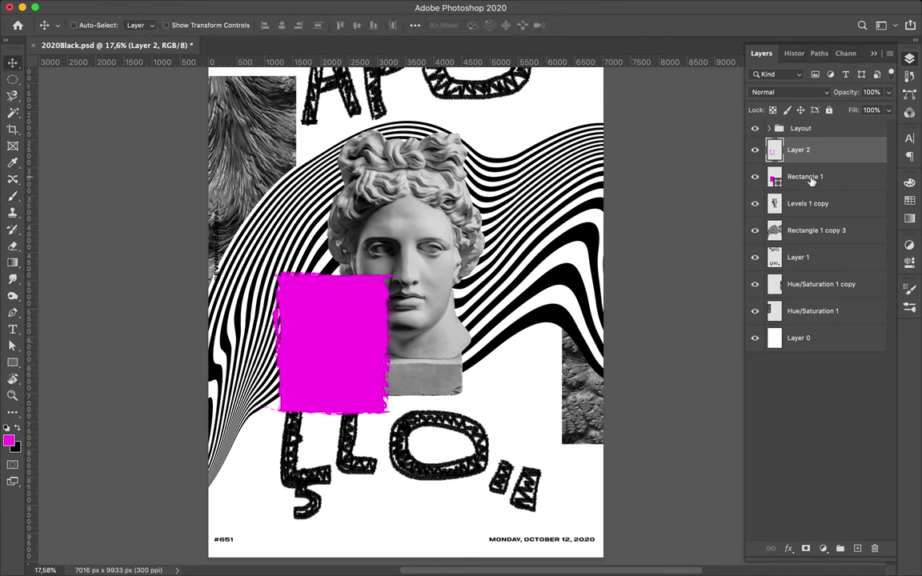
shift+click(812, 181)
key(ctrl+e)
- Perspective-slant the magenta block smaller left of the statue, then add a layer above Rectangle 1 copy 3
key(ctrl+t)
right_click(369, 306)
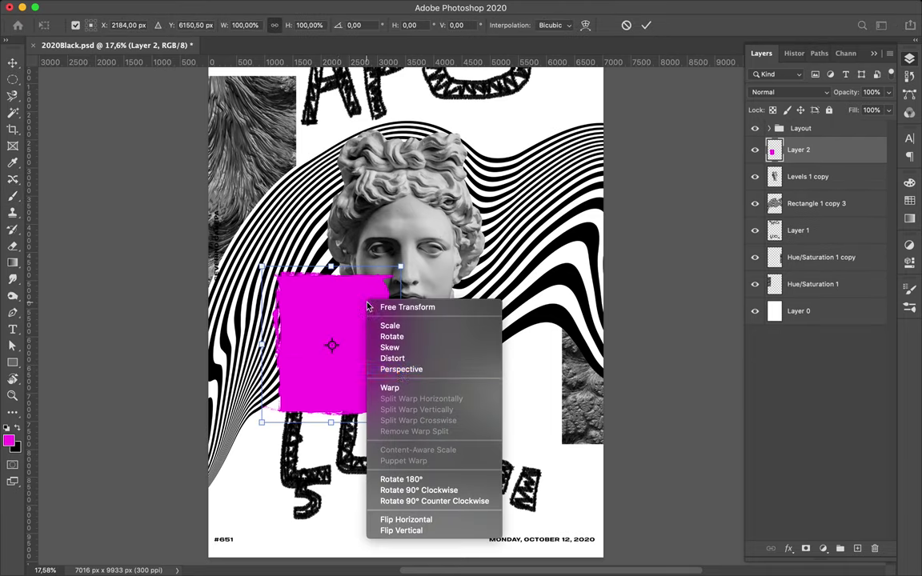
click(401, 369)
mouse_move(262, 266)
mouse_down()
mouse_move(337, 271)
mouse_move(277, 384)
mouse_move(336, 318)
mouse_move(290, 328)
mouse_up()
key(Return)
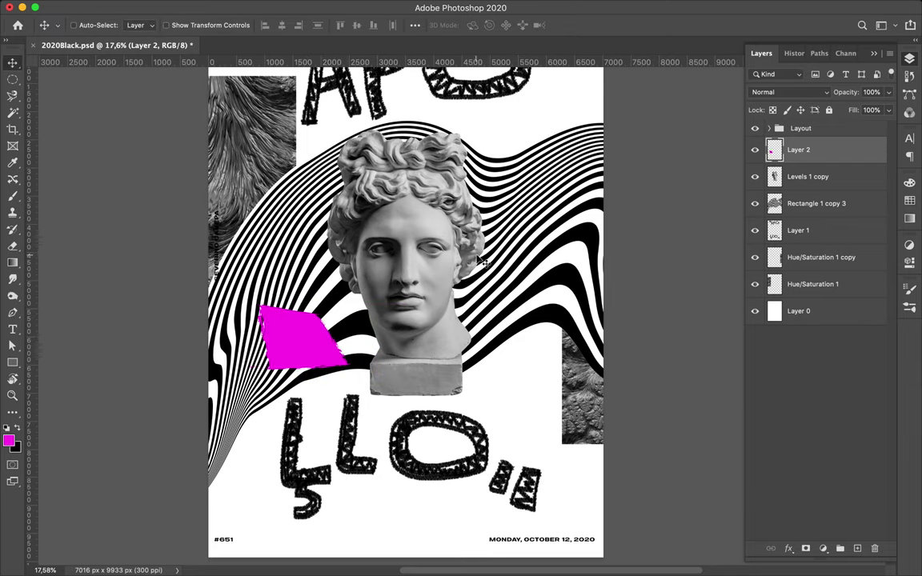
key(alt+bracketleft)
key(alt+bracketleft)
key(ctrl+shift+alt+n)
- Select the Mess Brush preset at a smaller size for ragged outlining
key(b)
click(84, 25)
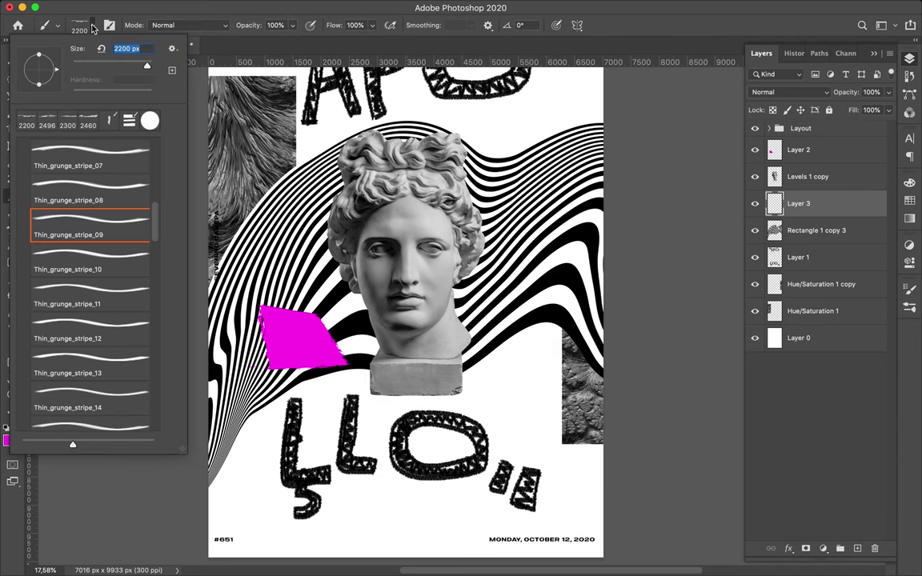
scroll(113, 264, down, 10)
scroll(112, 264, up, 7)
click(112, 284)
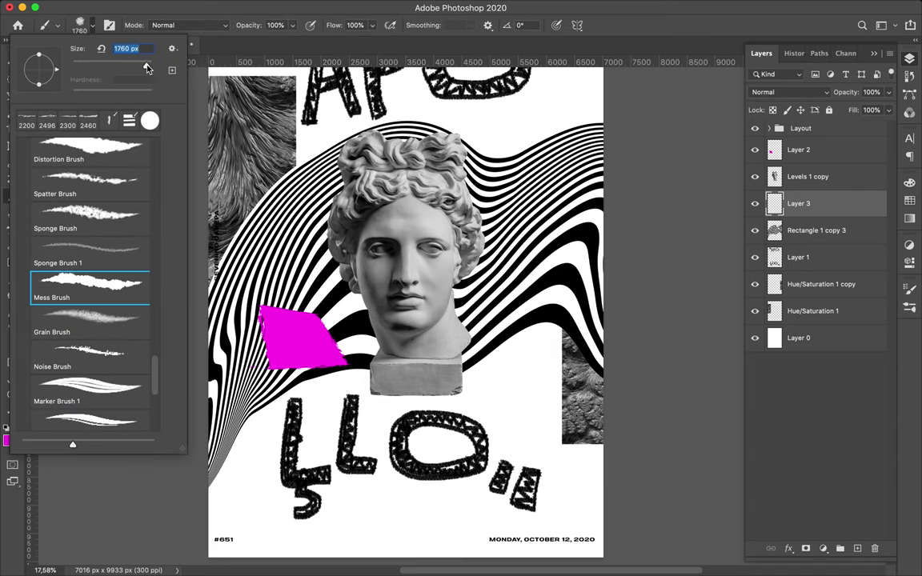
scroll(361, 288, up, 5)
key(Escape)
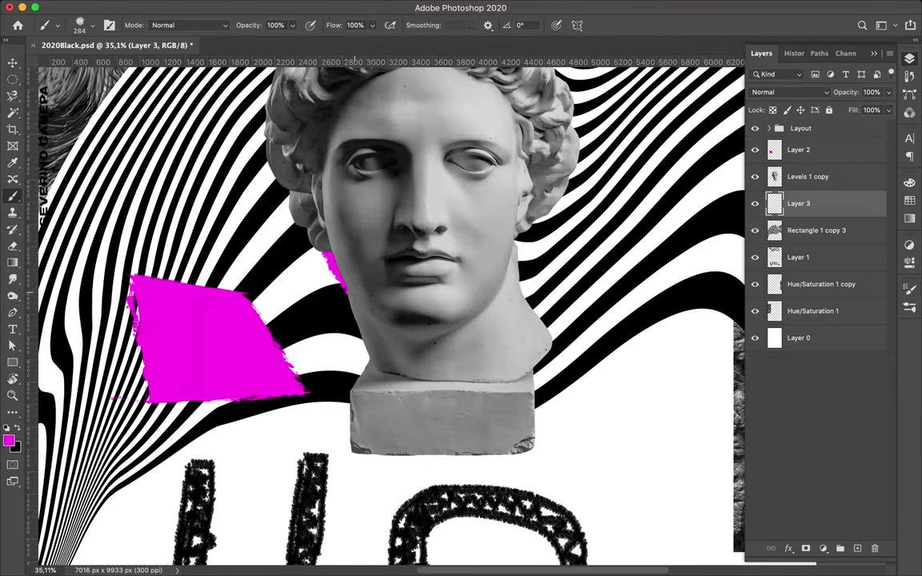
- Paint a rough magenta outline around the plinth, neck and both sides of the hair on Layer 3
drag(316, 249, 344, 352)
mouse_move(359, 401)
mouse_down()
mouse_move(352, 452)
mouse_move(504, 460)
mouse_move(536, 389)
mouse_up()
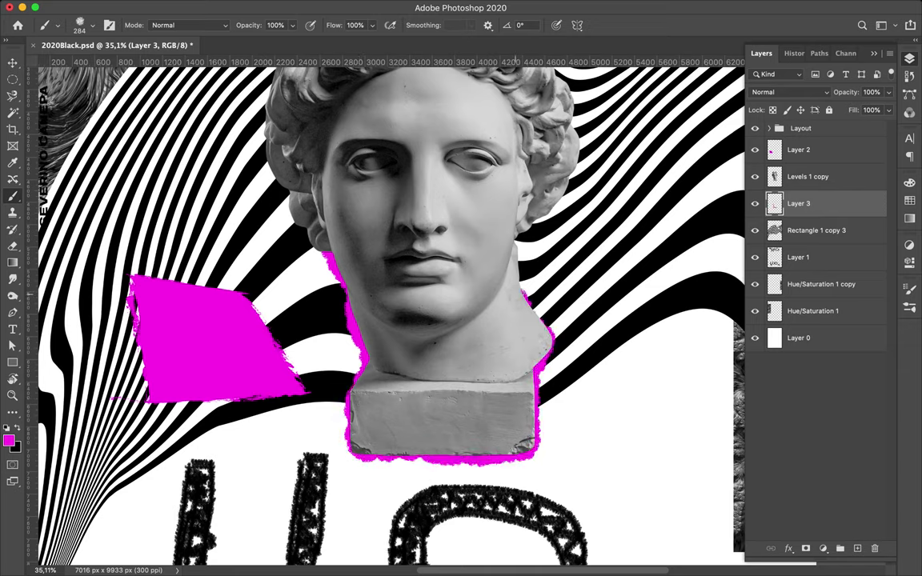
drag(525, 290, 517, 237)
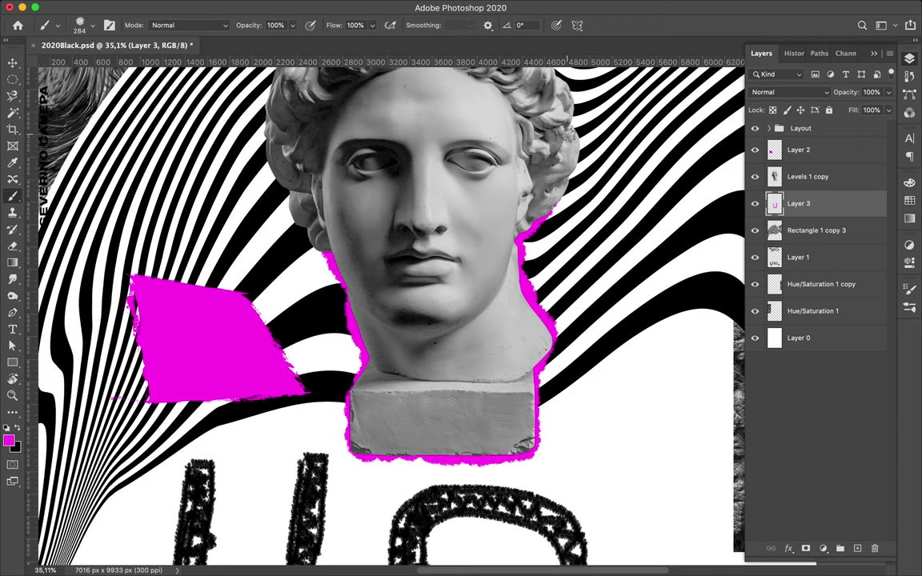
drag(568, 196, 578, 137)
drag(263, 113, 290, 194)
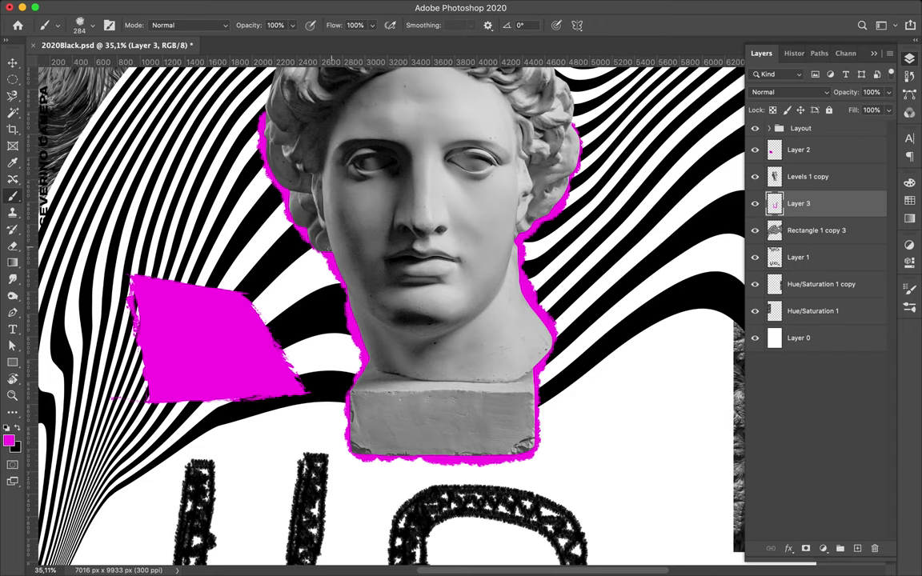
scroll(303, 228, up, 5)
scroll(304, 156, up, 2)
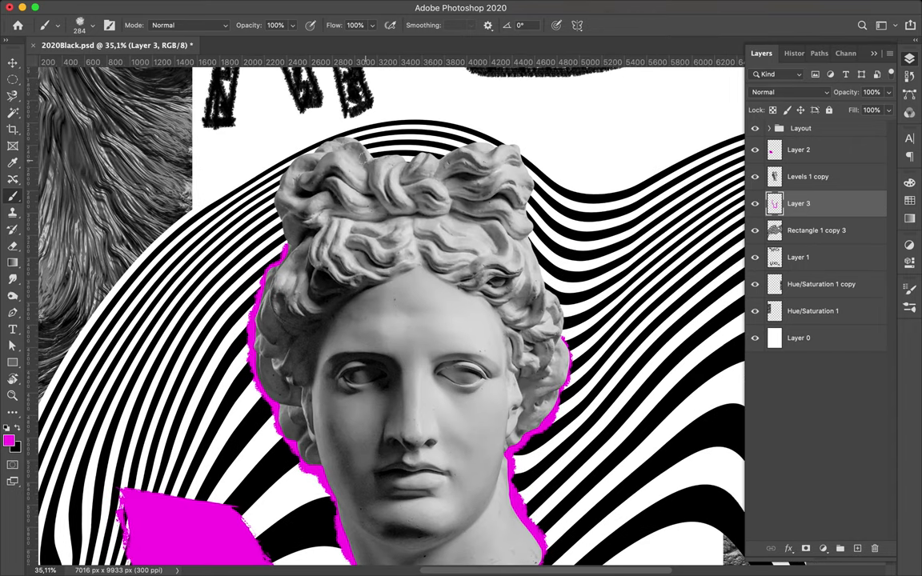
drag(287, 184, 288, 233)
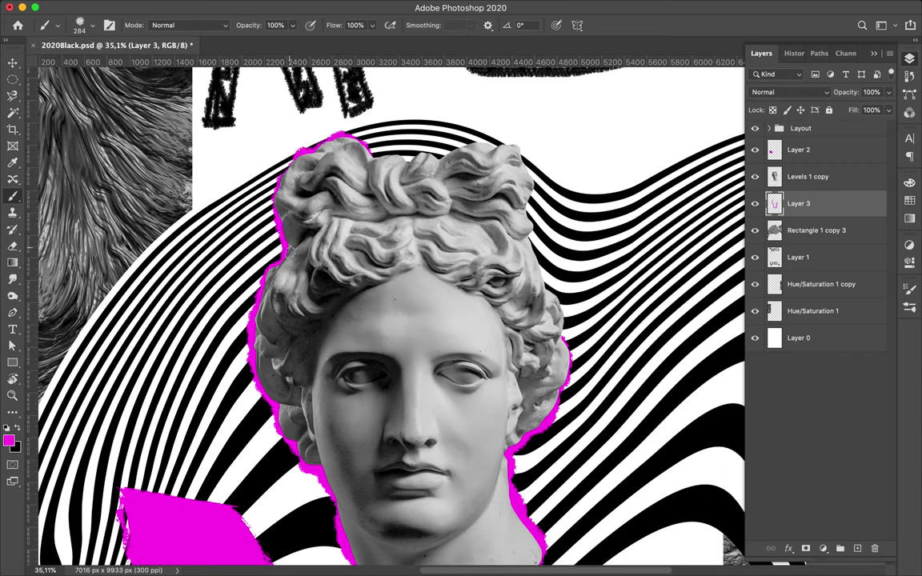
drag(526, 252, 501, 152)
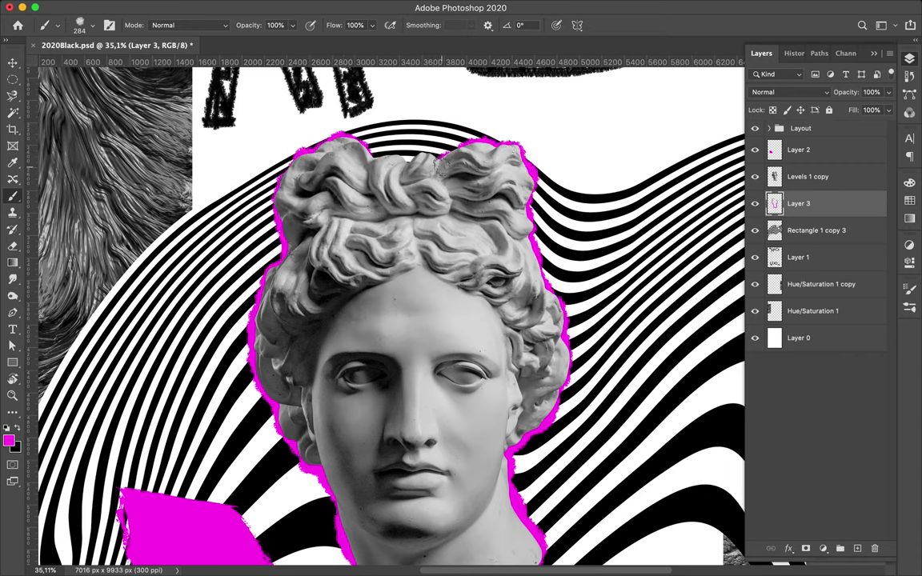
- Switch to the Hard Round brush preset
scroll(344, 149, down, 4)
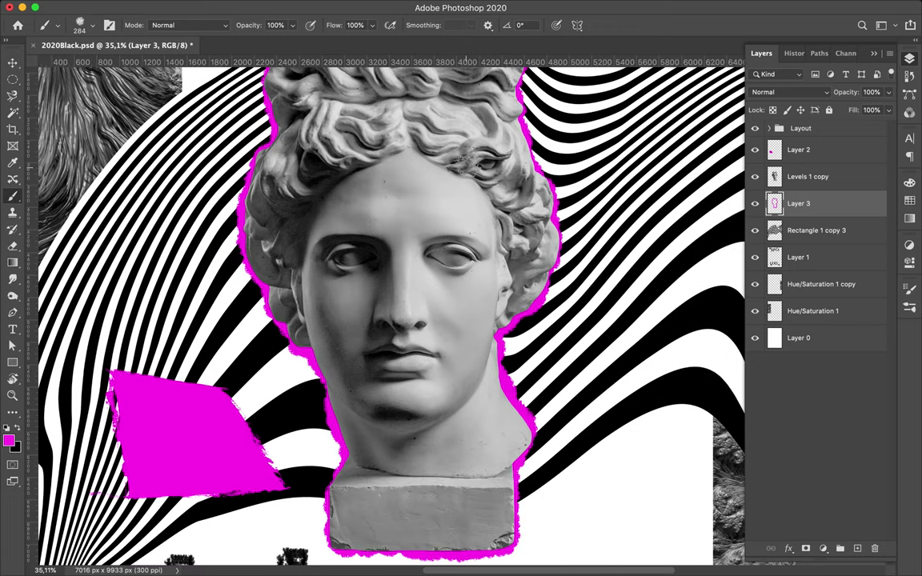
click(92, 24)
scroll(88, 240, up, 10)
click(90, 206)
- Shrink the Hard Round brush and paint magenta arches over both eyes
scroll(385, 230, down, 7)
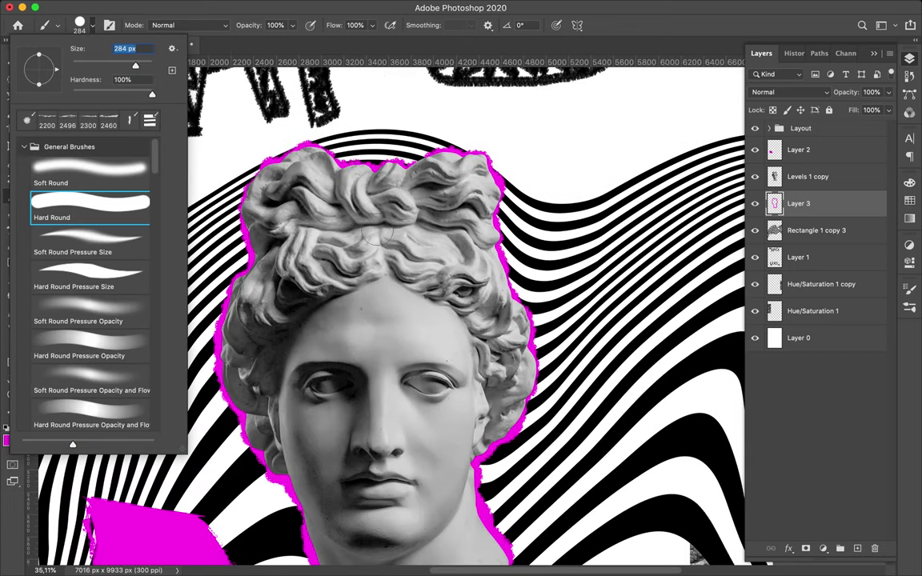
drag(135, 66, 132, 71)
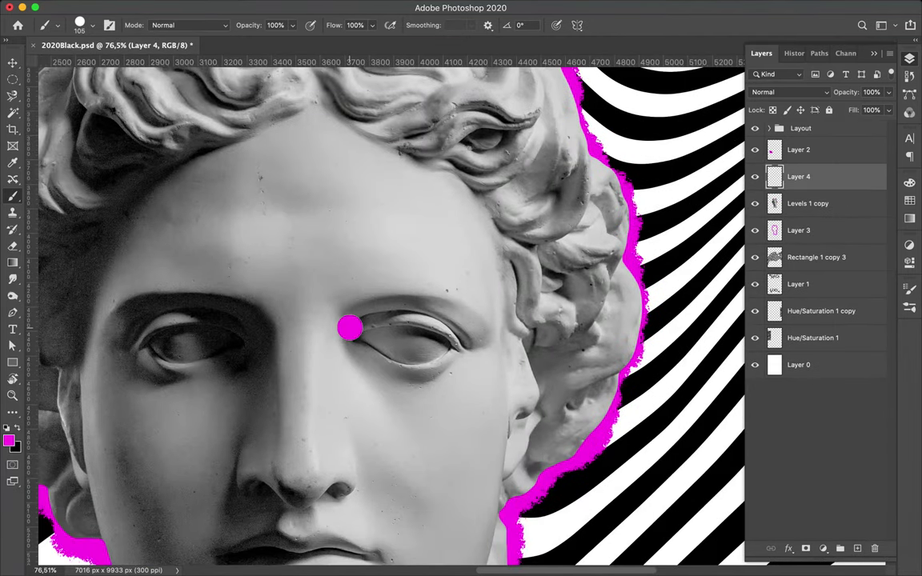
drag(349, 328, 478, 335)
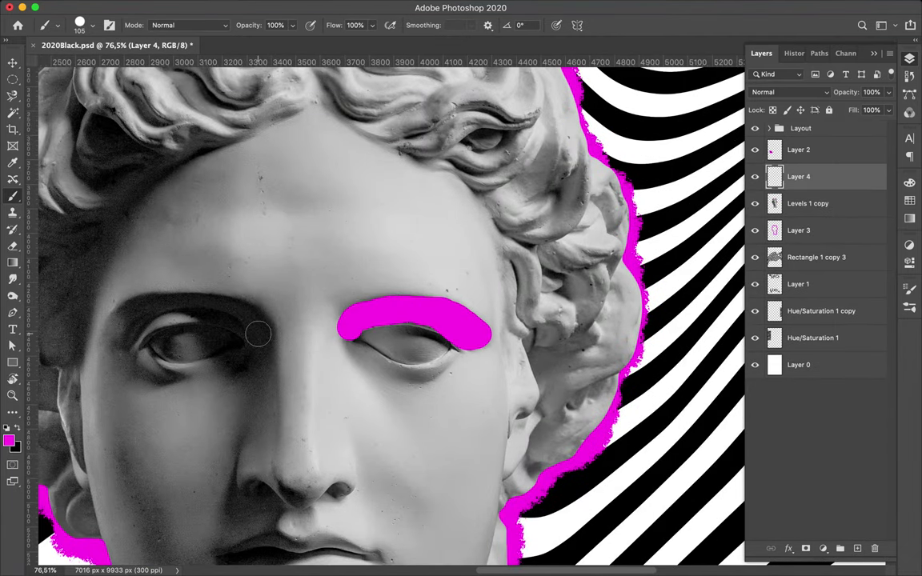
mouse_move(250, 341)
mouse_down()
mouse_move(200, 304)
mouse_move(120, 340)
mouse_up()
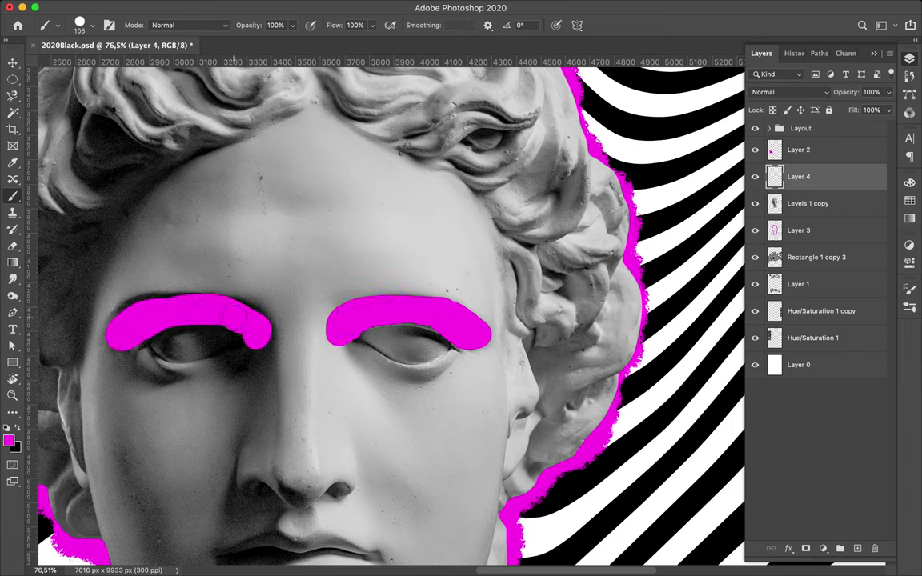
- Set the makeup layer to Screen blend mode and paint magenta over the lips
click(789, 92)
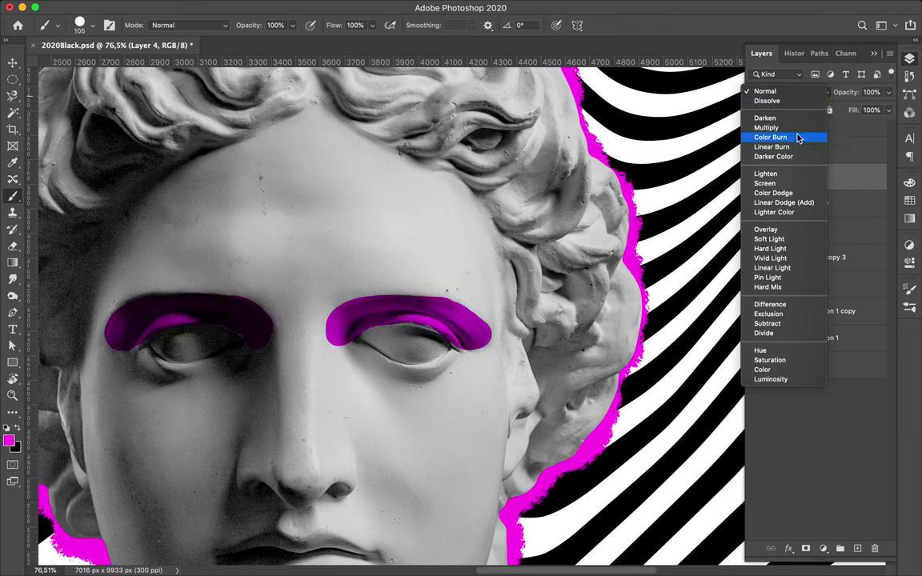
click(797, 186)
scroll(267, 334, down, 5)
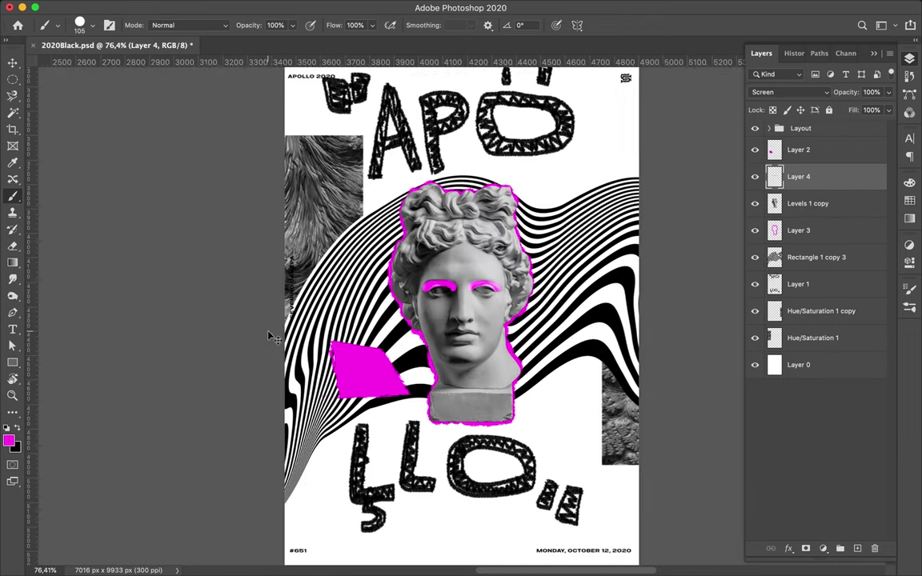
scroll(454, 272, up, 5)
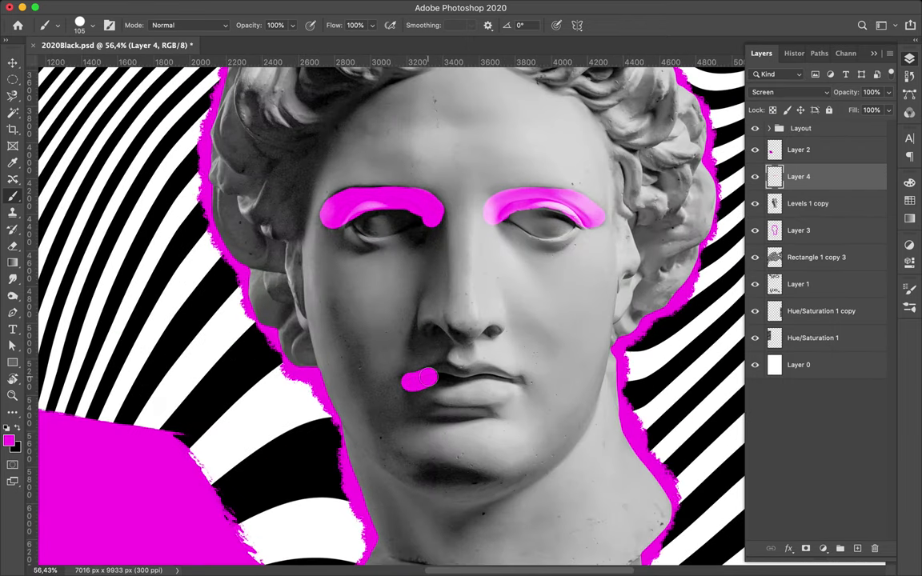
mouse_move(429, 377)
mouse_down()
mouse_move(481, 375)
mouse_move(495, 389)
mouse_up()
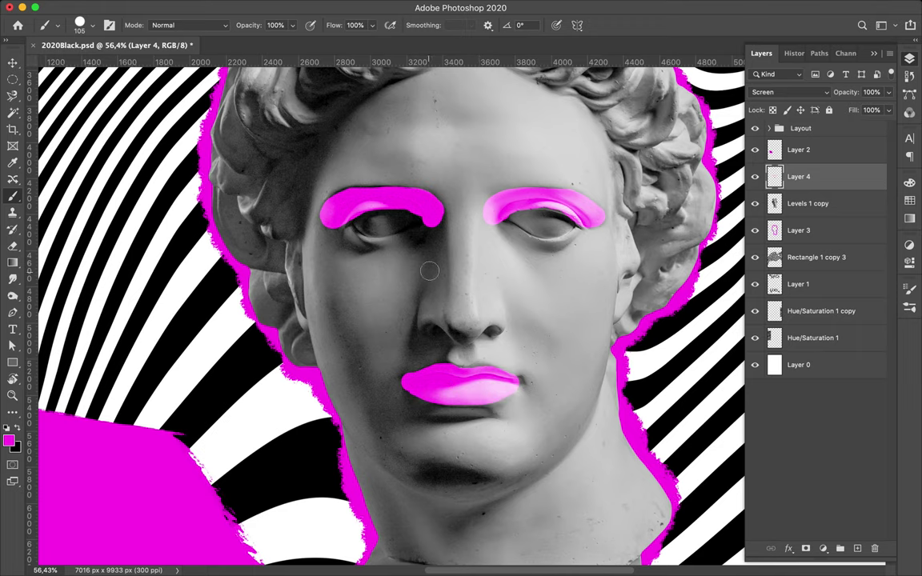
- Name the makeup layer 'Make up'
scroll(363, 279, down, 2)
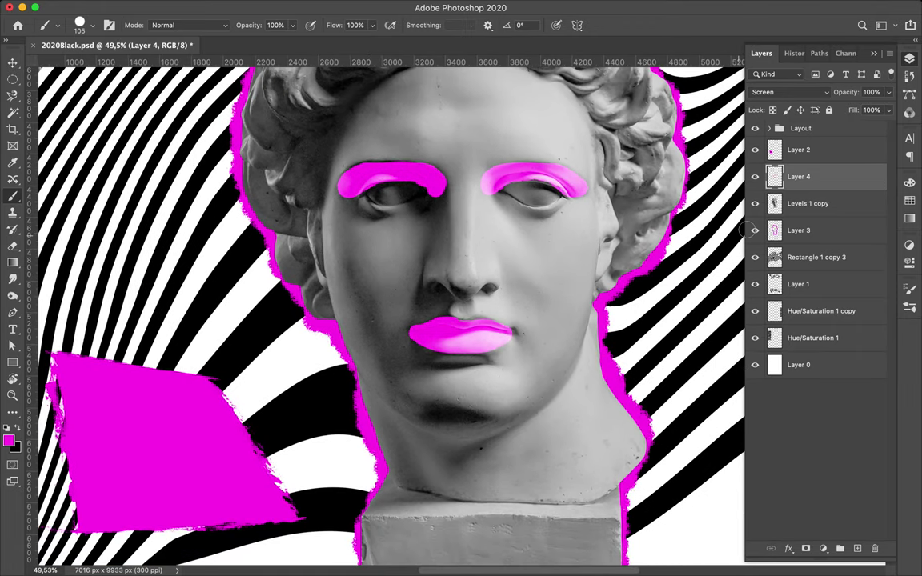
click(800, 176)
text(Make up)
key(Return)
scroll(515, 304, up, 3)
key(v)
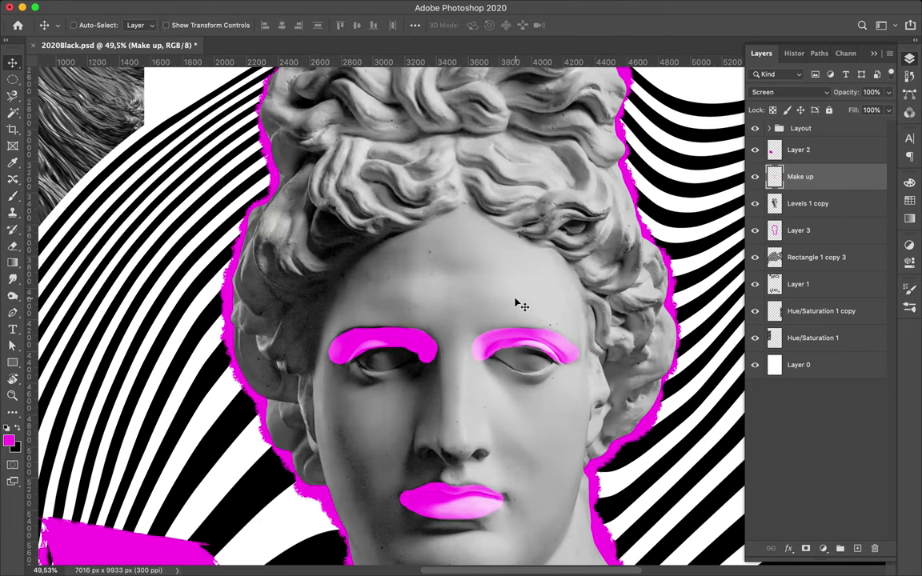
scroll(517, 306, down, 2)
scroll(521, 308, down, 3)
scroll(520, 308, down, 2)
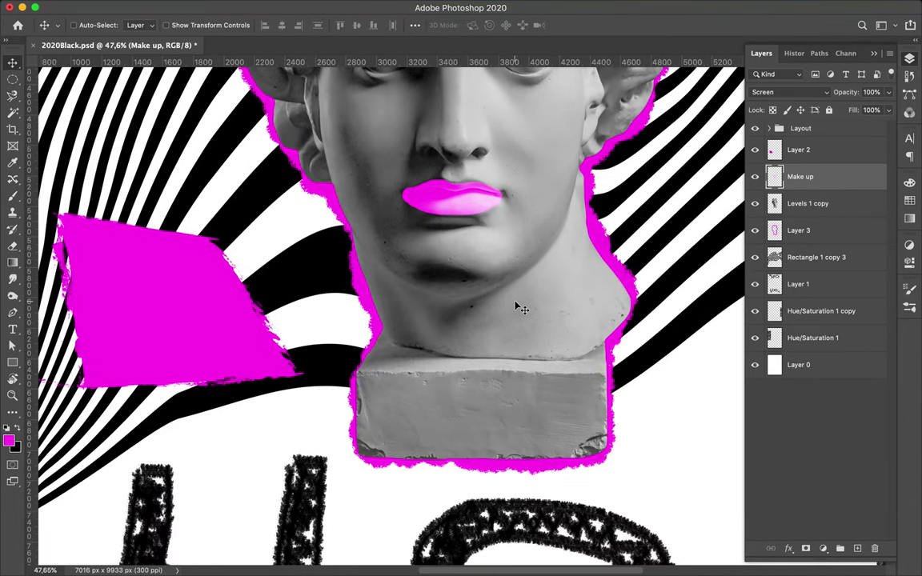
scroll(520, 308, up, 8)
scroll(520, 308, down, 2)
- On a new layer, paint magenta dashes beside both sides of the hair and an arrow over its top
click(824, 210)
key(ctrl+shift+alt+n)
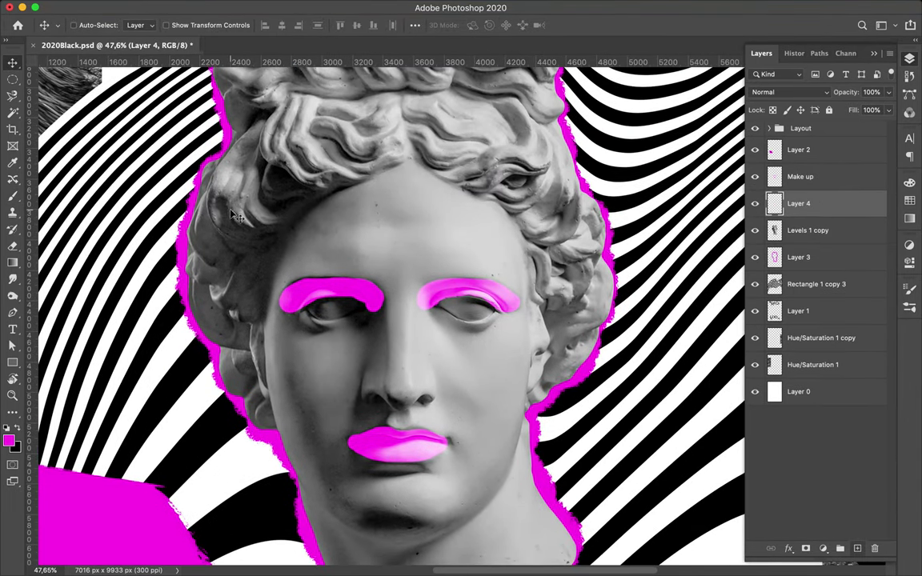
key(b)
drag(164, 228, 186, 125)
drag(164, 168, 204, 124)
drag(593, 181, 625, 250)
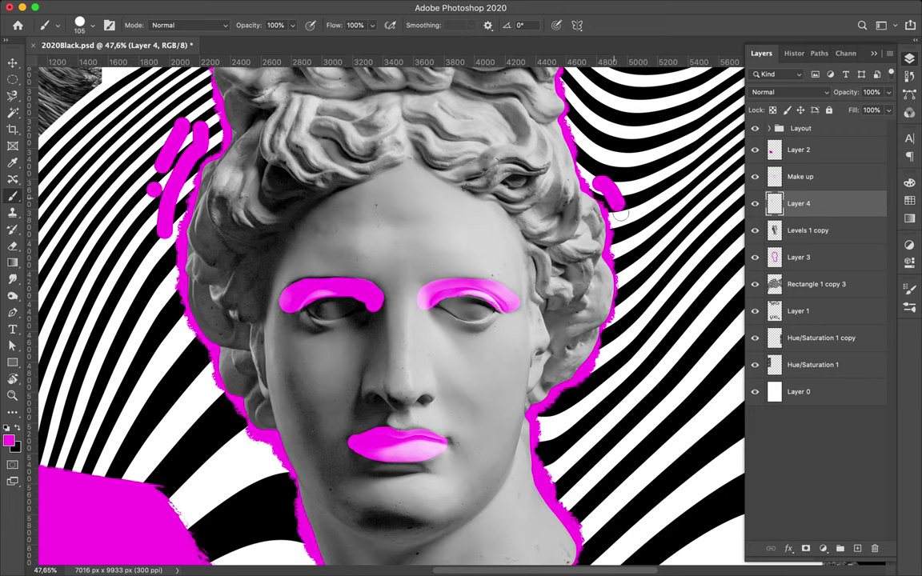
drag(635, 194, 639, 205)
scroll(593, 208, up, 5)
mouse_move(493, 138)
mouse_down()
mouse_move(597, 215)
mouse_move(604, 245)
mouse_up()
- Add magenta strokes below the base, a stroke and dot right of it, and dashes beside the neck
scroll(310, 233, down, 10)
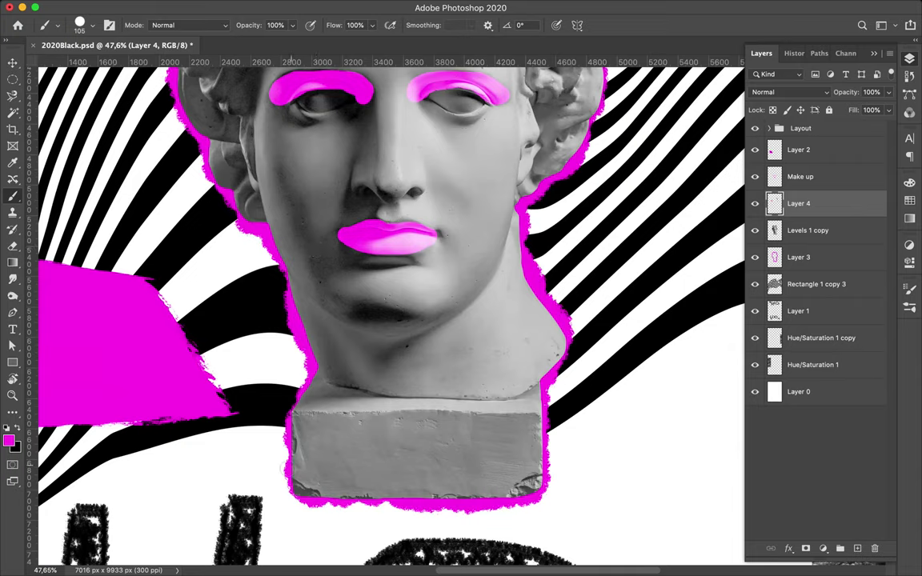
mouse_move(273, 463)
mouse_down()
mouse_move(276, 500)
mouse_move(368, 524)
mouse_up()
drag(380, 525, 400, 524)
drag(328, 545, 282, 541)
drag(565, 418, 552, 494)
click(584, 446)
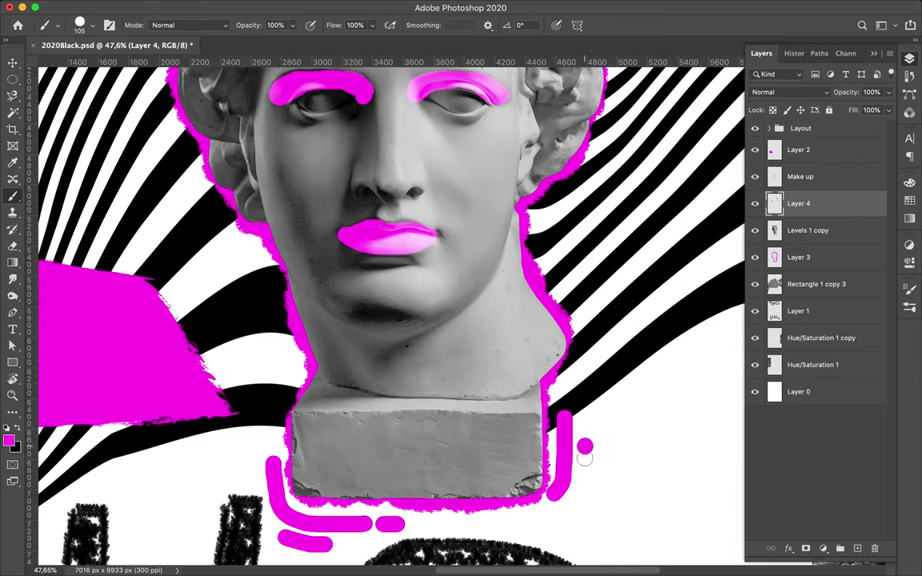
drag(567, 193, 552, 268)
drag(575, 232, 587, 258)
- Draw curved magenta strokes left of the face and chin
drag(213, 217, 264, 276)
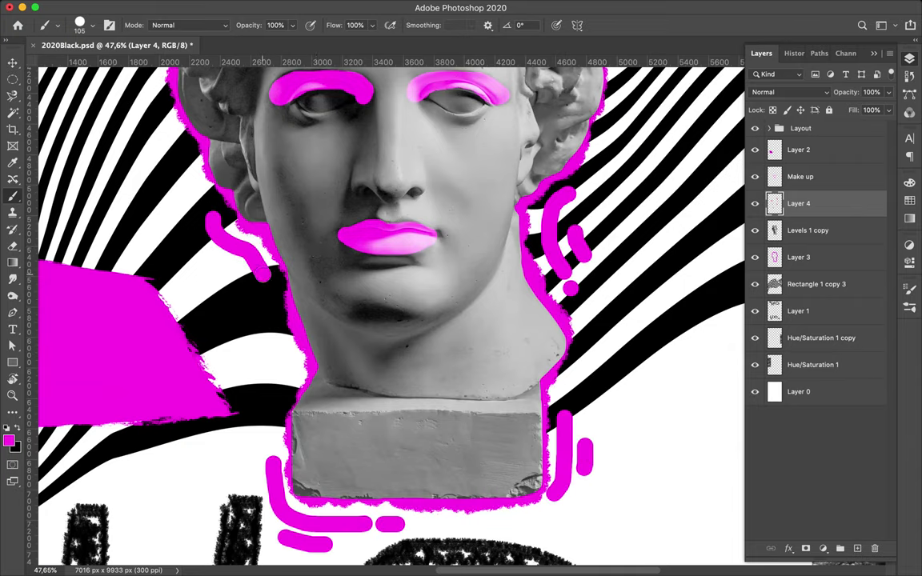
scroll(227, 267, up, 5)
scroll(226, 266, up, 1)
scroll(227, 266, up, 5)
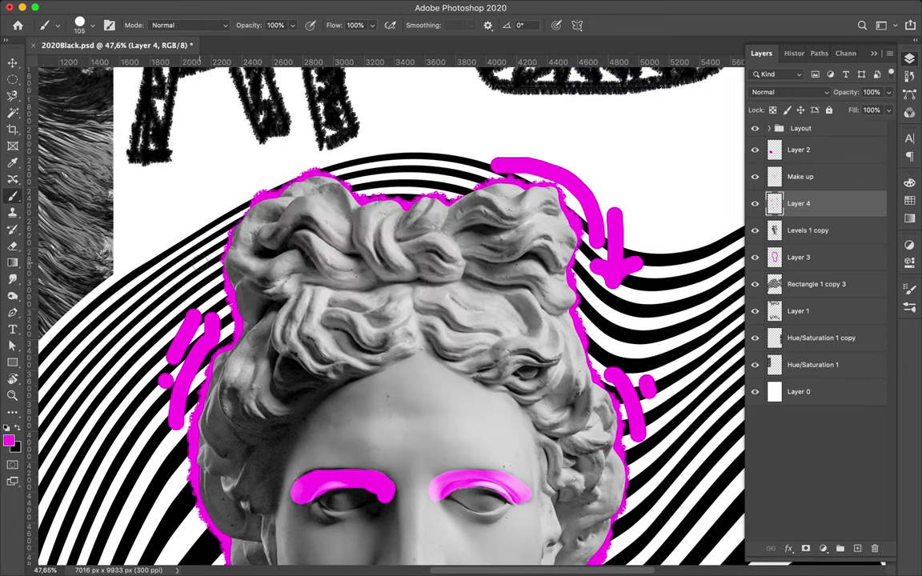
drag(202, 266, 255, 184)
scroll(356, 281, down, 6)
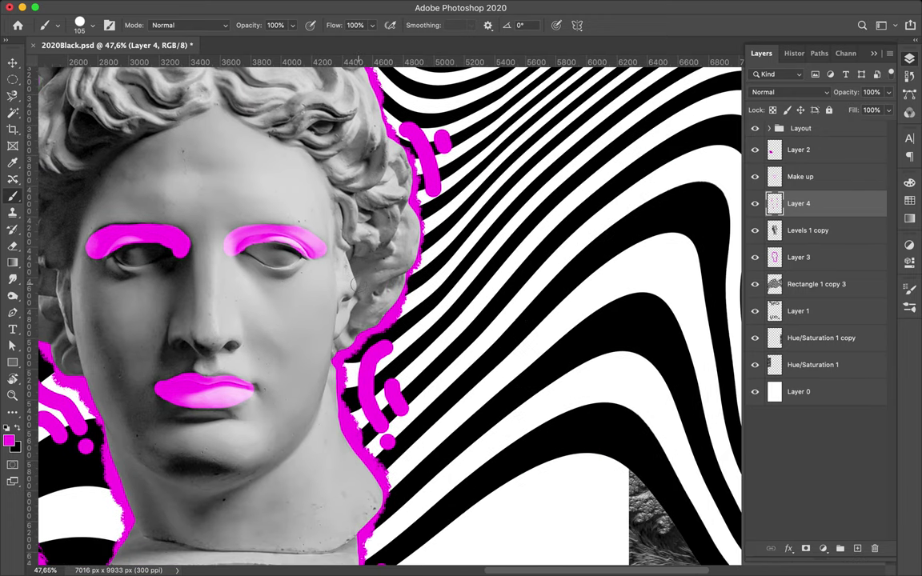
scroll(355, 281, left, 6)
mouse_move(178, 270)
mouse_down()
mouse_move(242, 274)
mouse_move(172, 244)
mouse_move(160, 224)
mouse_move(192, 208)
mouse_move(175, 259)
mouse_up()
- On a new layer, paint a filled round magenta blob left of the hair
key(ctrl+z)
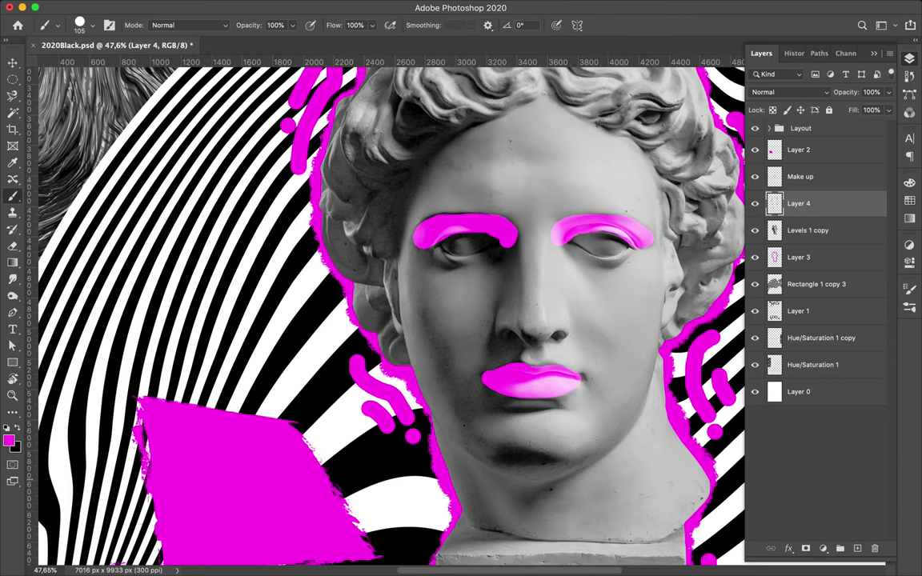
click(857, 548)
mouse_move(200, 196)
mouse_down()
mouse_move(168, 216)
mouse_move(221, 200)
mouse_move(189, 216)
mouse_move(206, 241)
mouse_move(156, 245)
mouse_move(192, 213)
mouse_up()
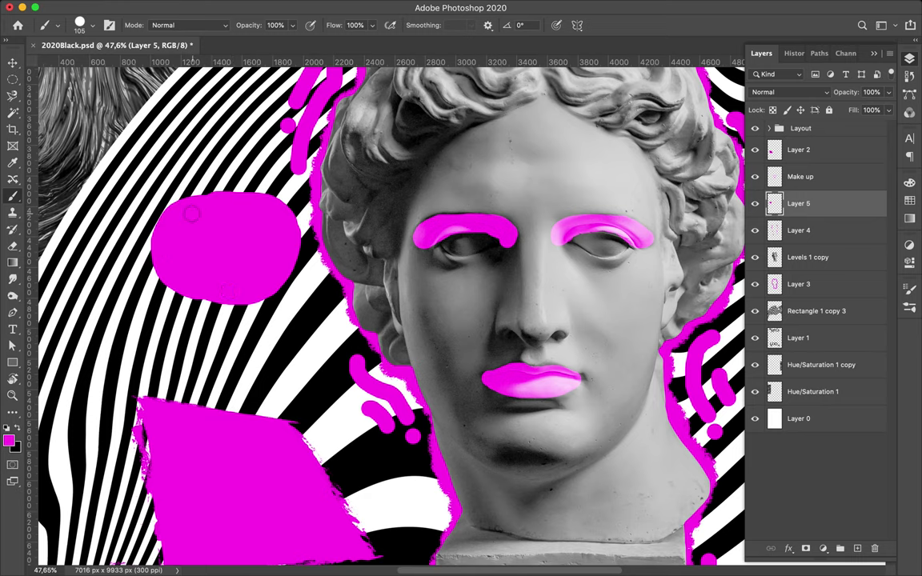
- Rename Layer 5, holding the HI! speech bubble, to 'Bubble'
click(85, 24)
click(448, 366)
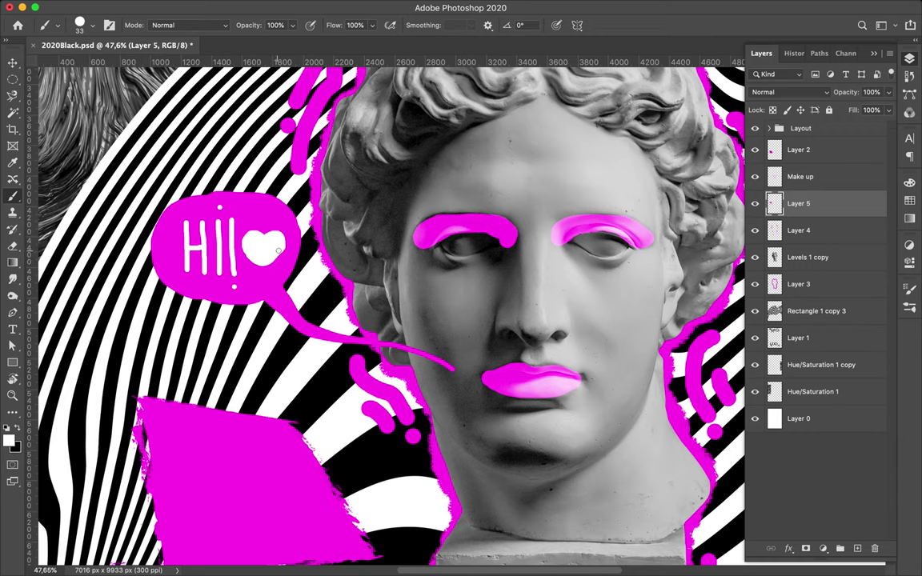
key(v)
scroll(314, 260, down, 1)
scroll(544, 314, down, 2)
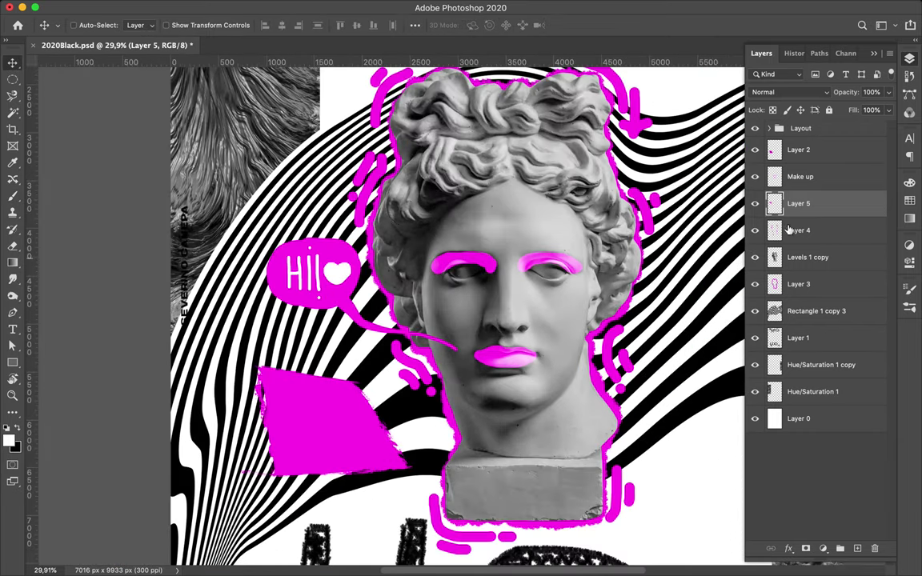
text(Bubble)
key(Return)
scroll(494, 288, down, 2)
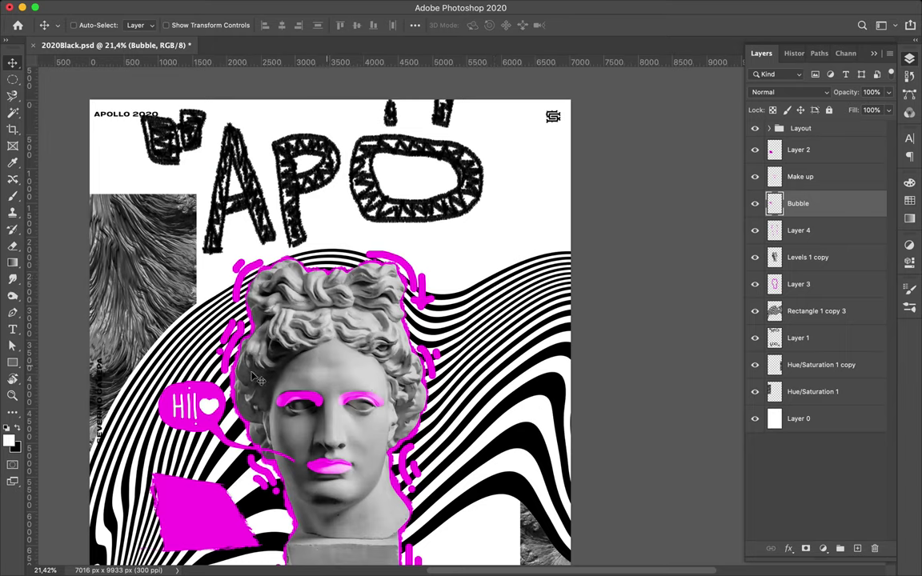
- On a new layer, pick a Spray Paint stroke brush and spray a magenta drip right of the O
key(b)
key(shift+ctrl+alt+n)
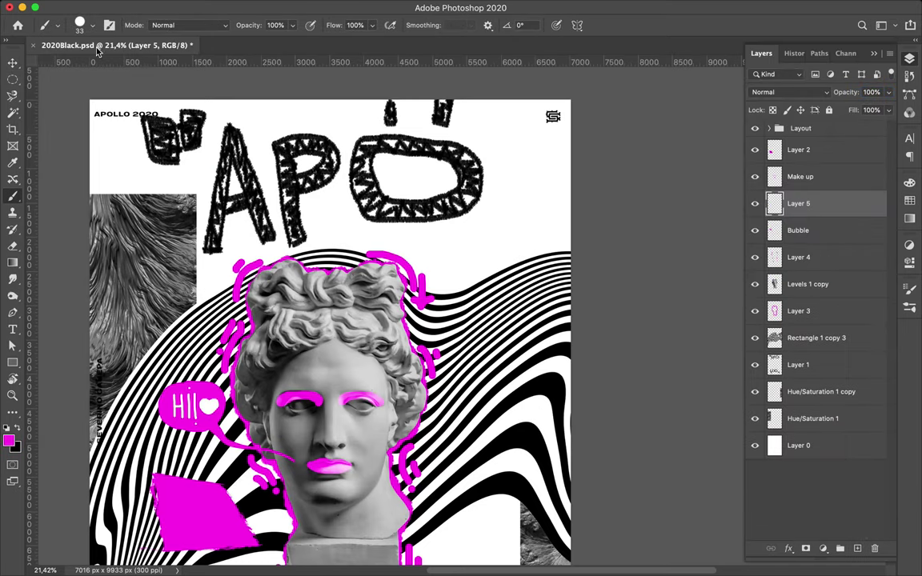
click(92, 30)
click(24, 146)
click(23, 300)
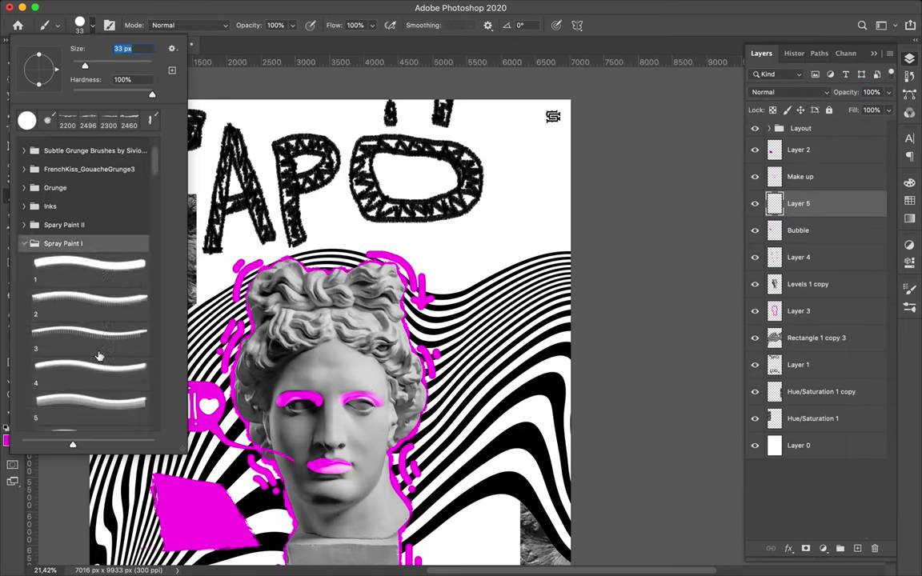
scroll(97, 357, down, 5)
click(90, 295)
click(481, 233)
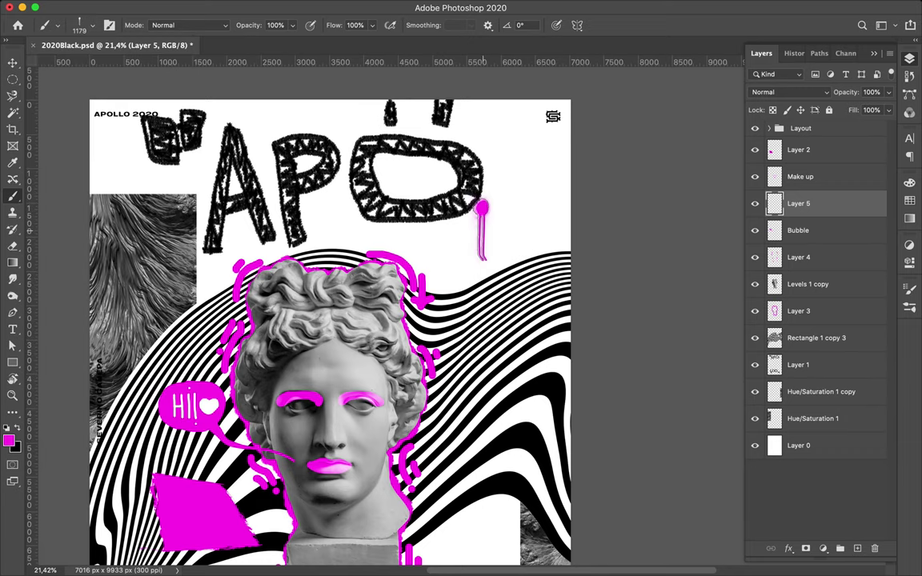
- Spray a magenta tear under the right eye, then switch to spray brush 25
click(91, 18)
scroll(328, 320, down, 3)
click(362, 340)
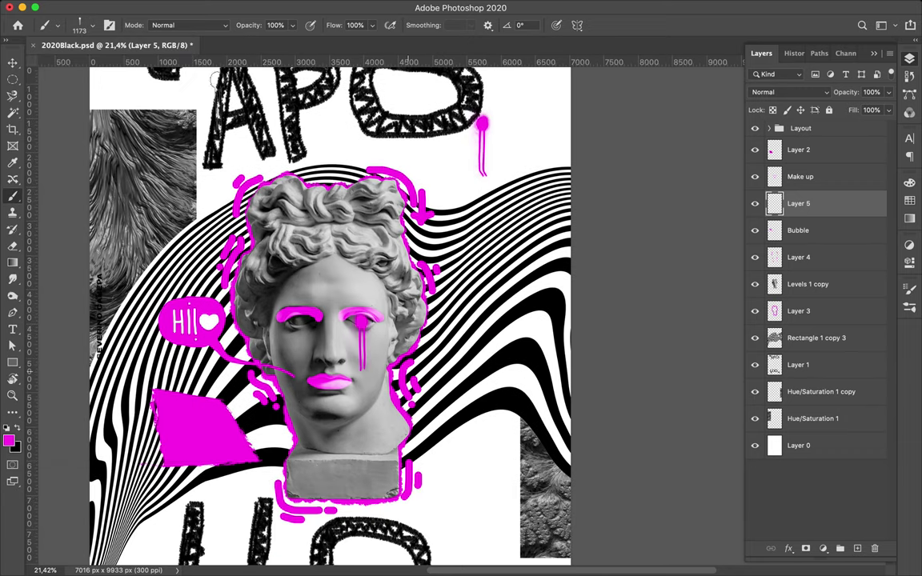
click(90, 18)
click(90, 232)
click(448, 255)
- Spray a magenta blot on the O with brush 24 and a stroke below the lips with brush 22
click(90, 18)
click(93, 200)
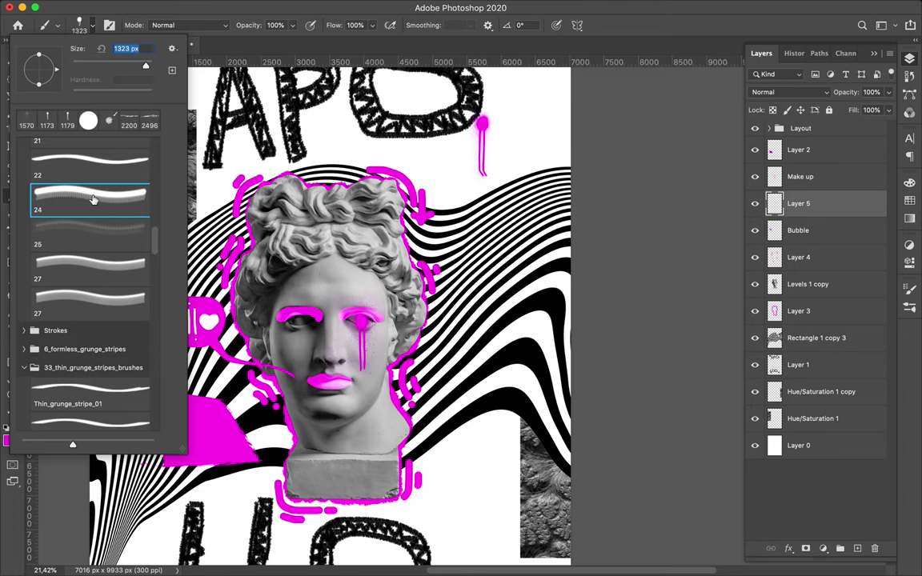
scroll(361, 320, down, 3)
click(425, 426)
click(91, 18)
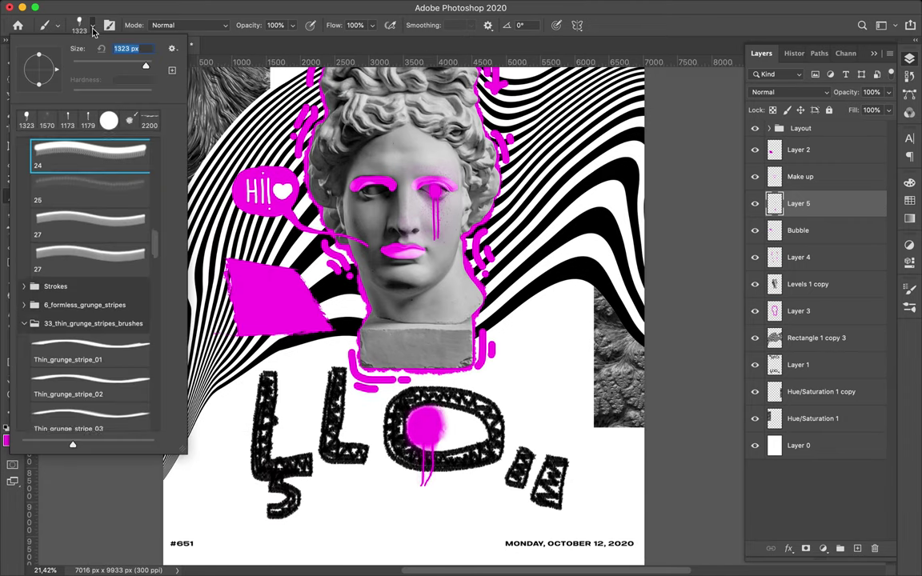
click(90, 204)
drag(389, 300, 436, 300)
- Try spray brushes 21, 19 and 18 and spray magenta mist beside the bust's base
click(91, 18)
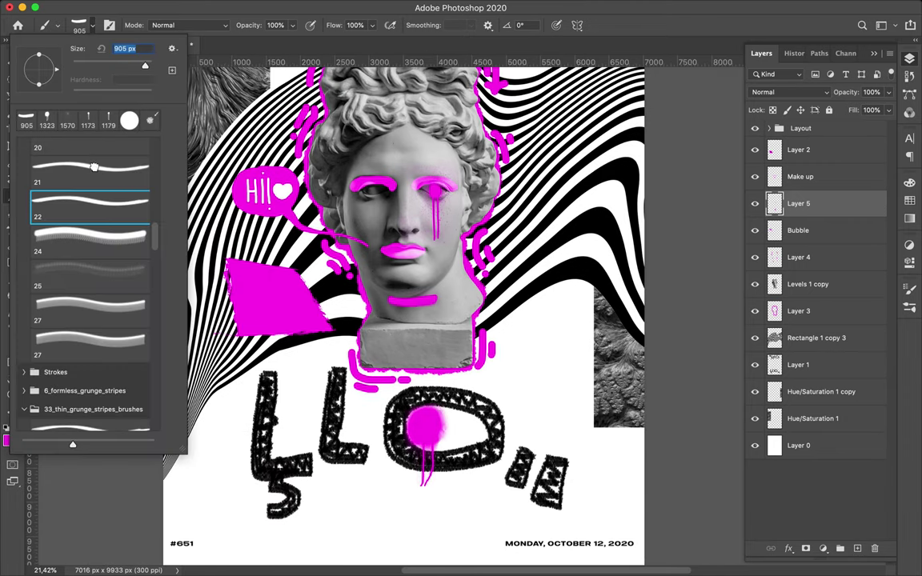
click(89, 169)
click(90, 18)
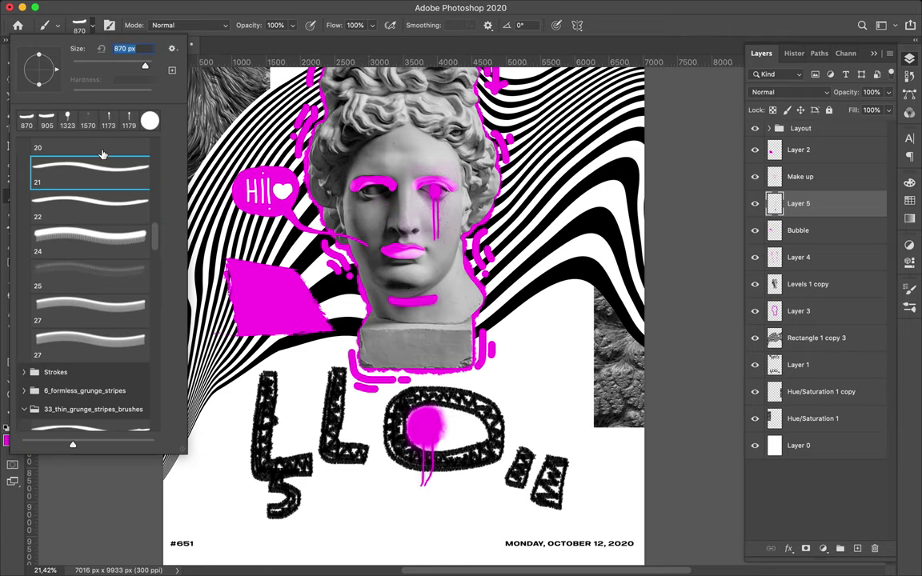
scroll(88, 240, up, 2)
click(88, 226)
click(74, 192)
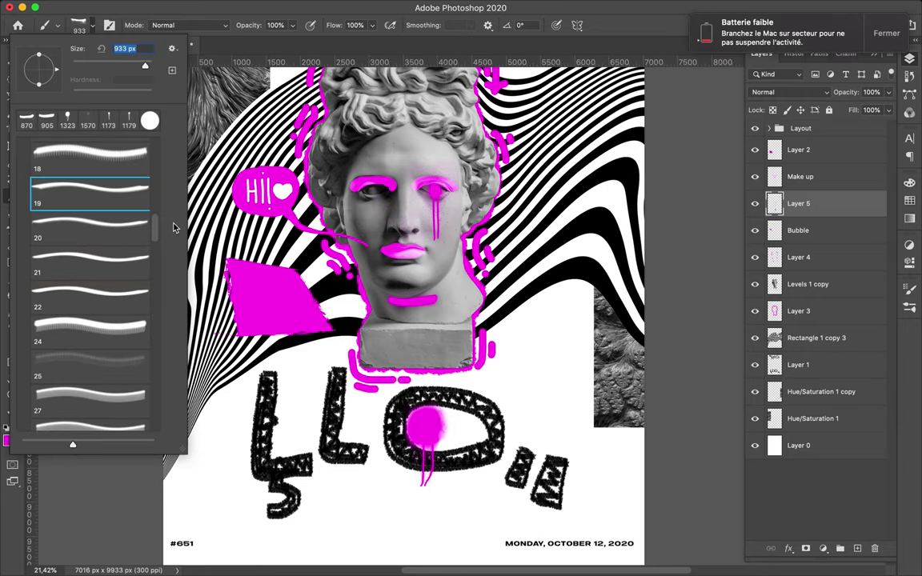
click(80, 156)
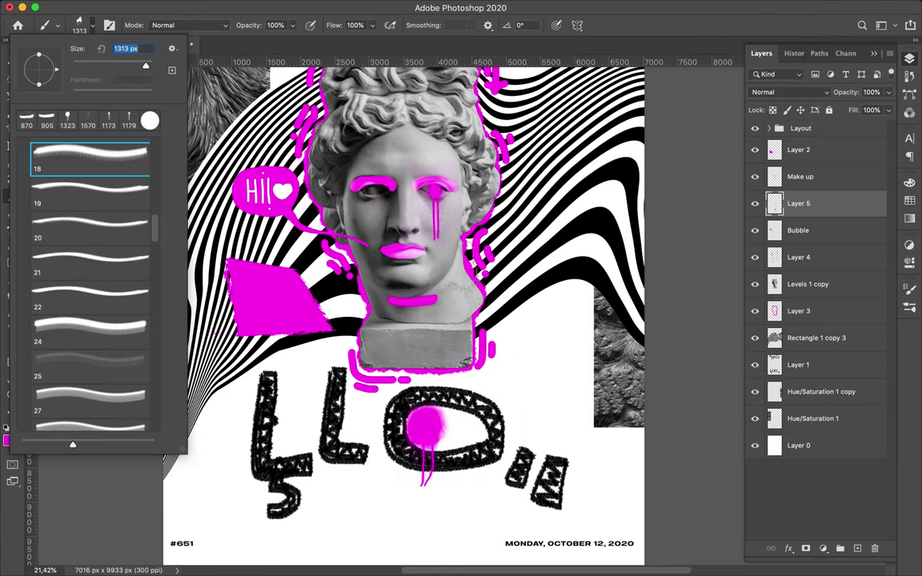
scroll(80, 224, up, 3)
click(84, 24)
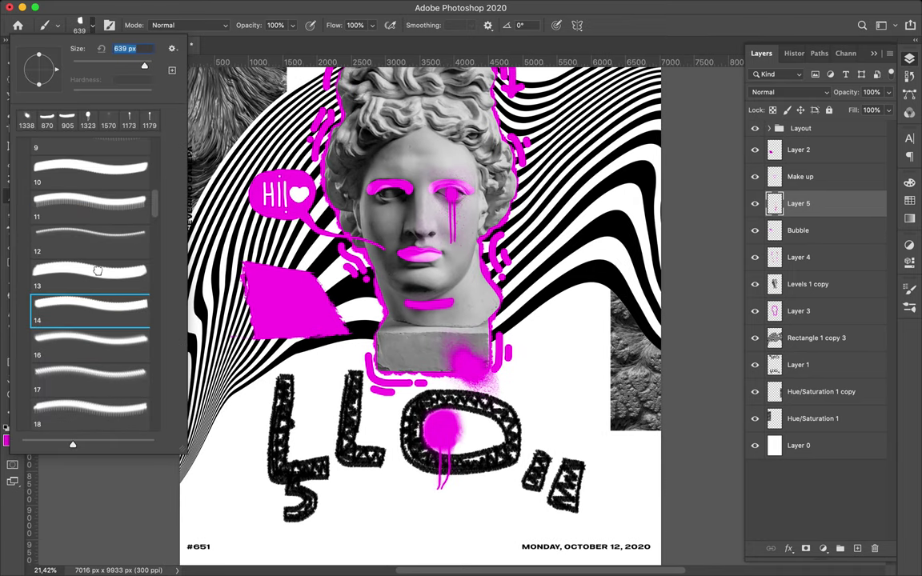
- Step through the spray presets to the large spray brush 99 and select Layer 3
key(comma)
key(comma)
key(comma)
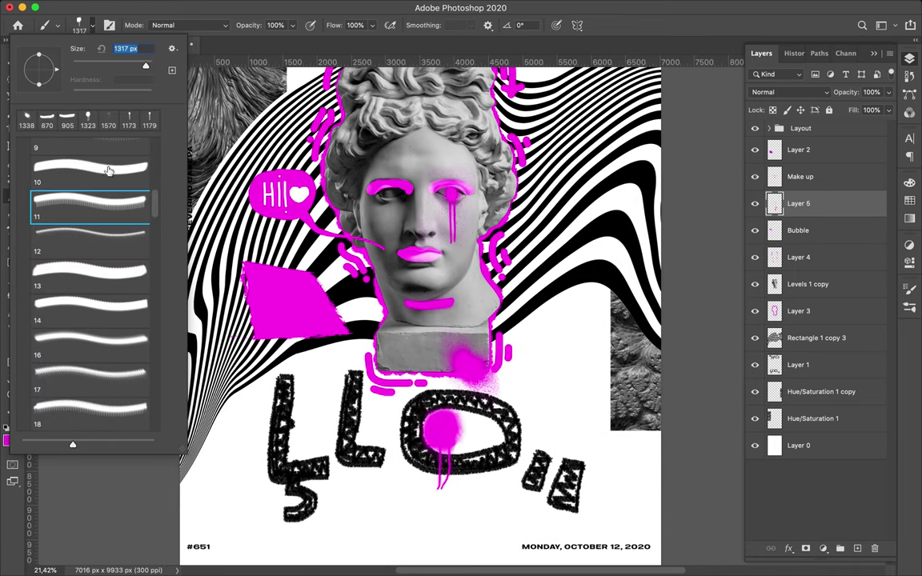
key(comma)
key(comma)
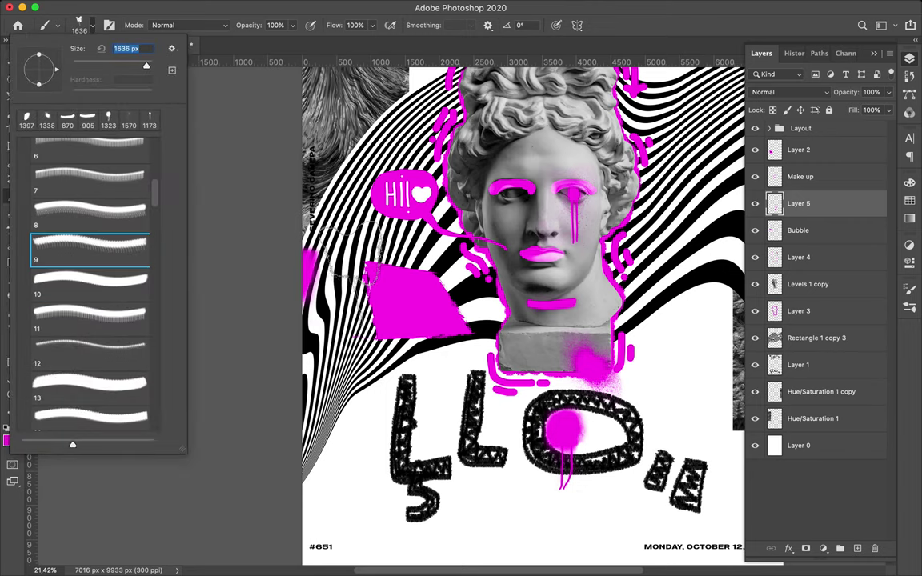
key(comma)
key(comma)
key(comma)
key(comma)
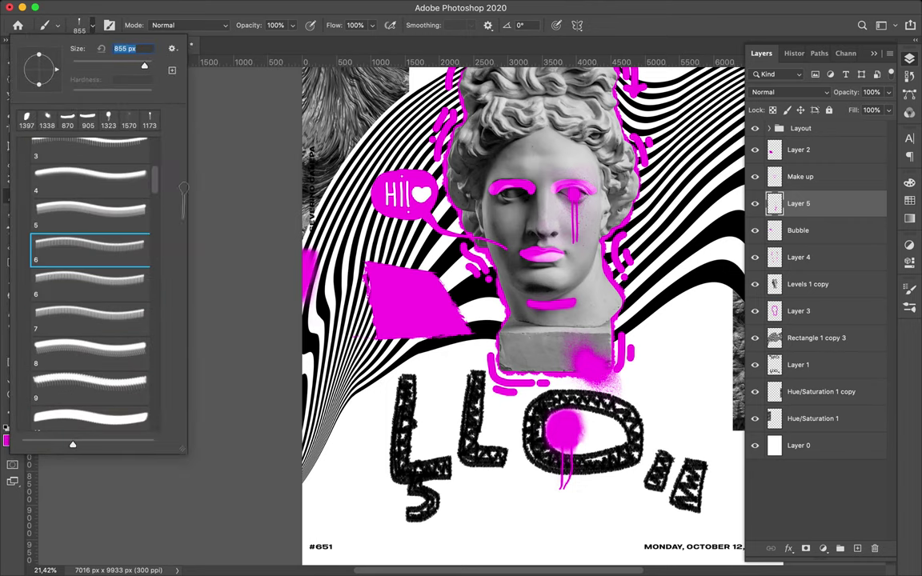
key(comma)
key(comma)
scroll(120, 196, up, 2)
scroll(104, 206, down, 3)
scroll(104, 206, down, 3)
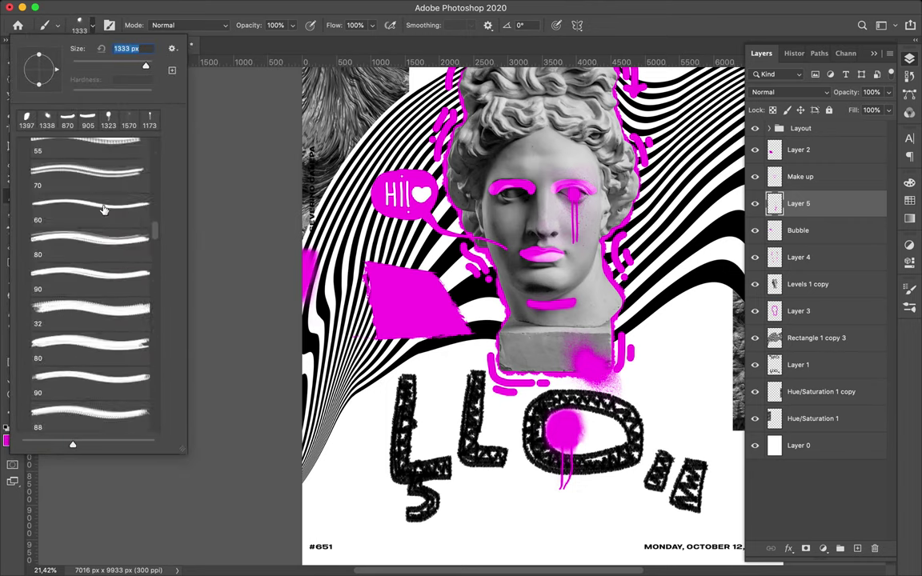
scroll(104, 209, down, 3)
scroll(104, 206, up, 5)
click(90, 196)
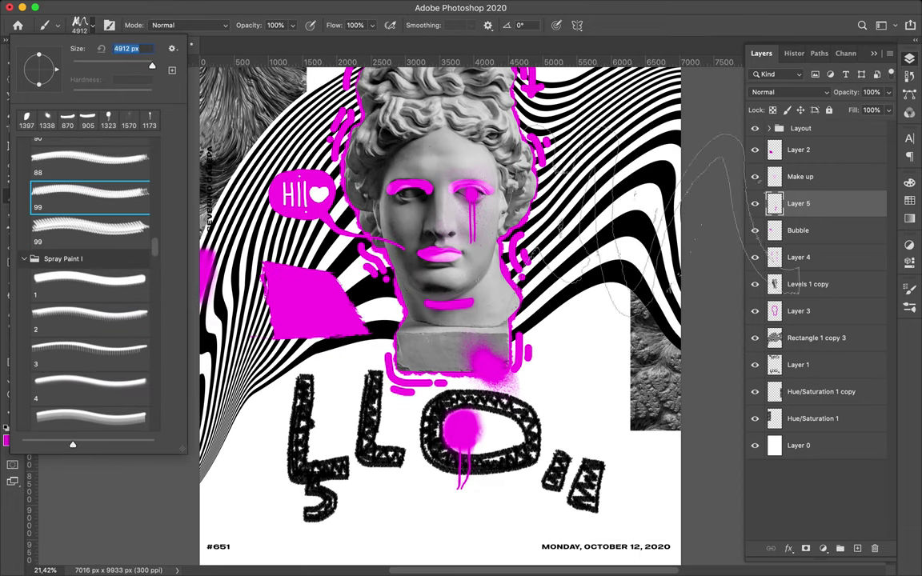
click(799, 310)
- Add a new layer above Layer 3 and stamp a big magenta scrawl on the lower poster
click(857, 548)
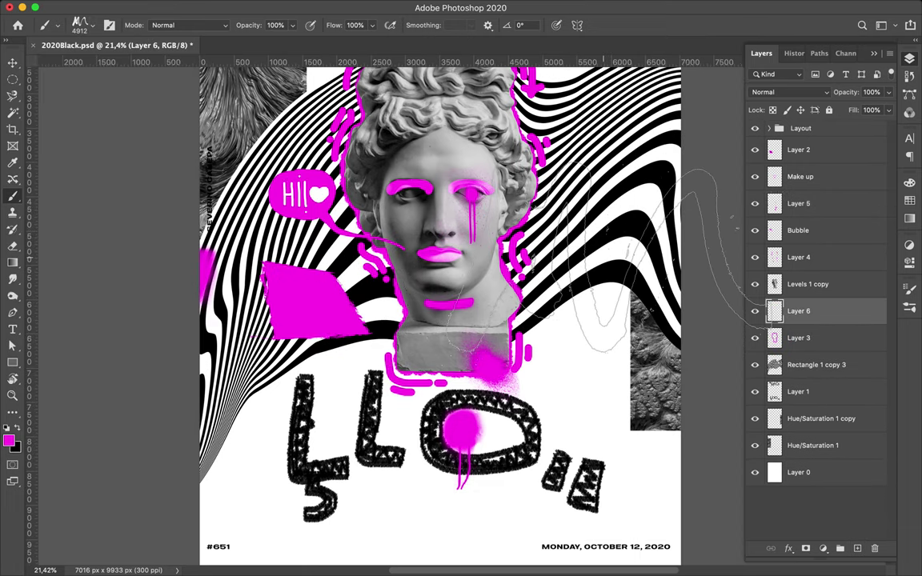
scroll(433, 320, down, 3)
click(521, 425)
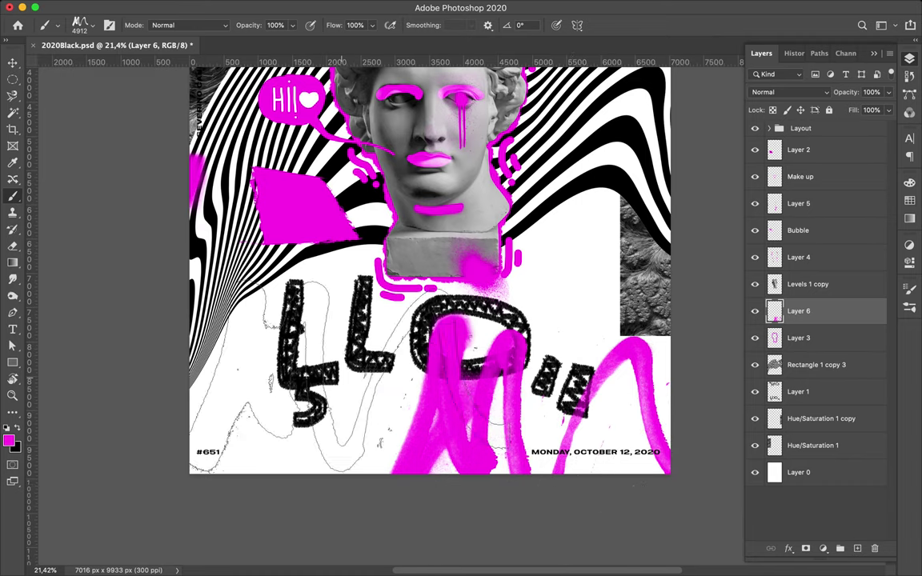
click(80, 24)
- Add a layer above Hue/Saturation 1 copy, paint magenta graffiti across the lower left, and save
click(817, 419)
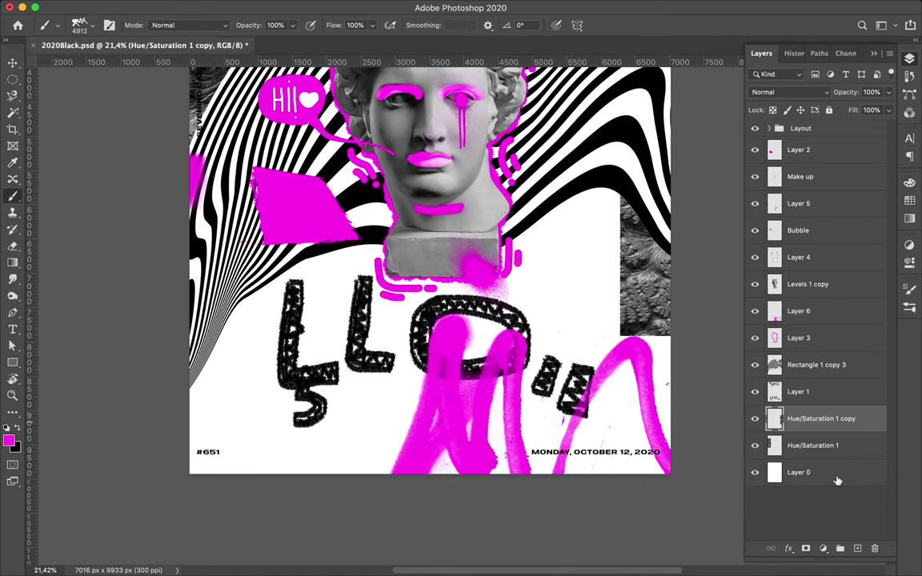
click(857, 549)
drag(240, 448, 448, 417)
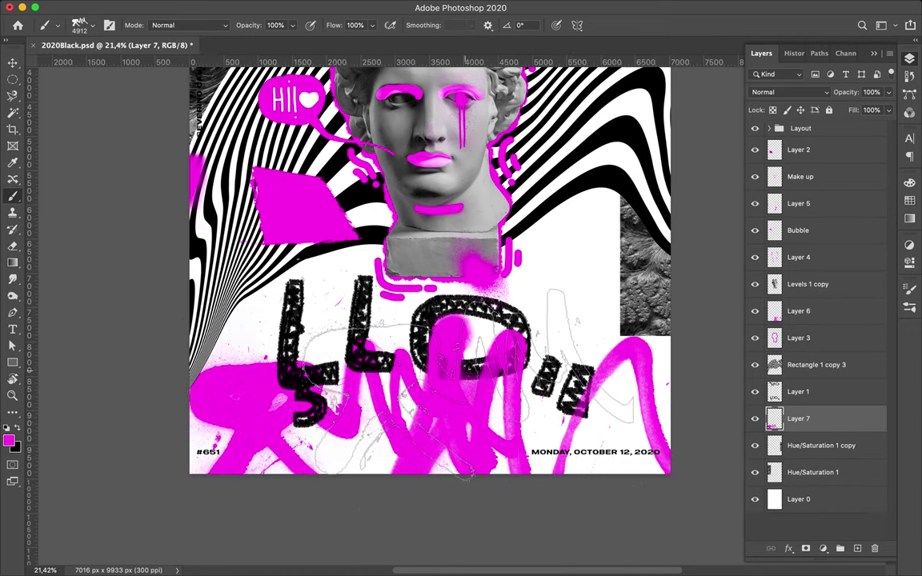
scroll(539, 367, up, 5)
key(ctrl+s)
- Choose the 90 brush preset
click(80, 25)
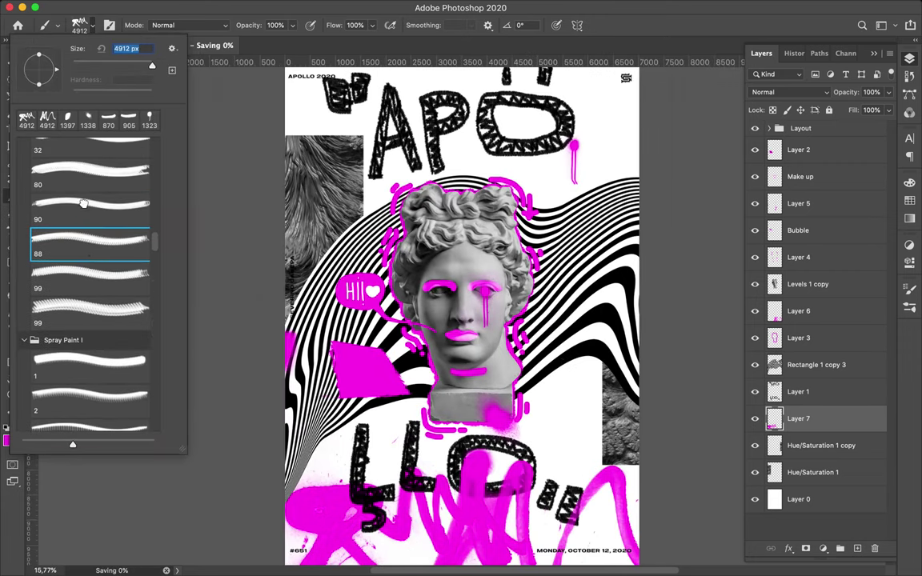
click(90, 210)
click(4, 433)
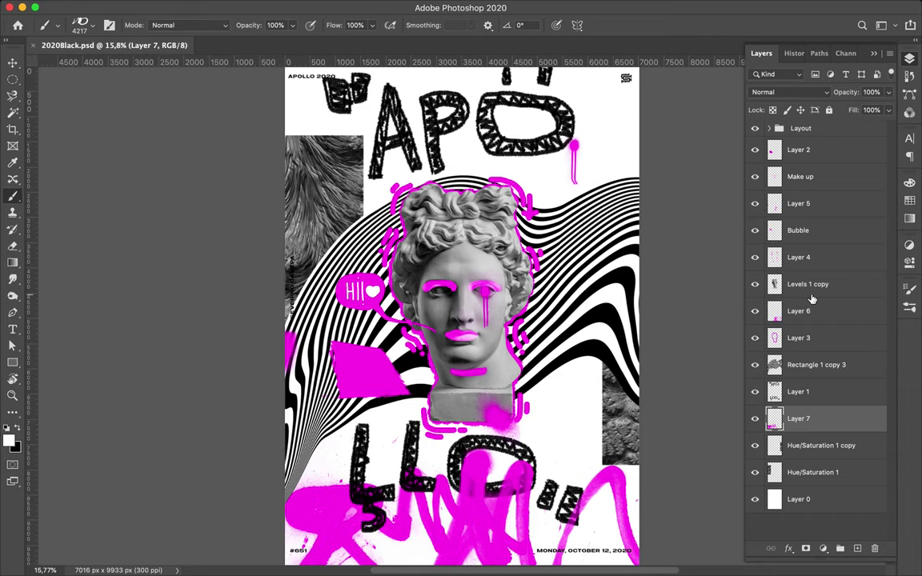
- Add a new layer above Levels 1 copy and paint white grunge strokes right of the face
click(801, 284)
click(859, 551)
drag(608, 200, 525, 280)
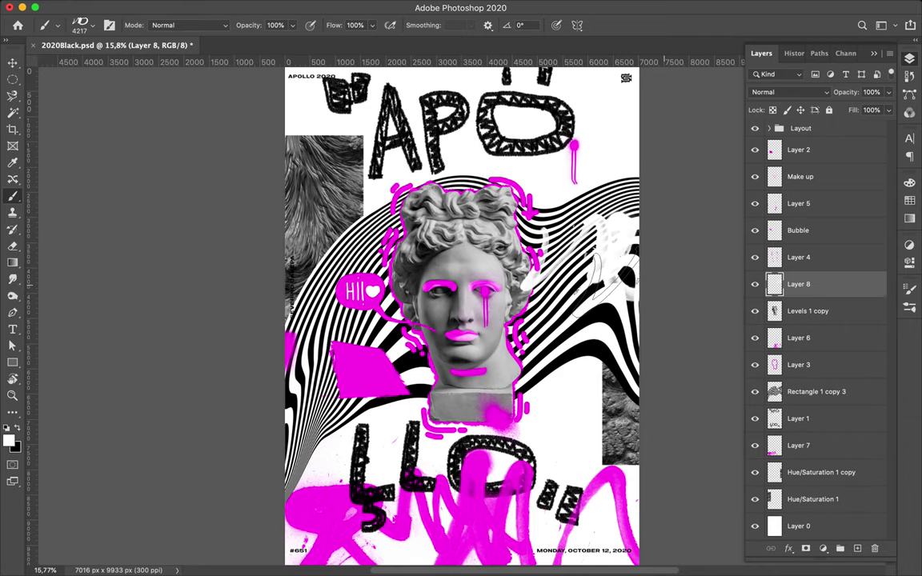
key(v)
key(b)
click(86, 25)
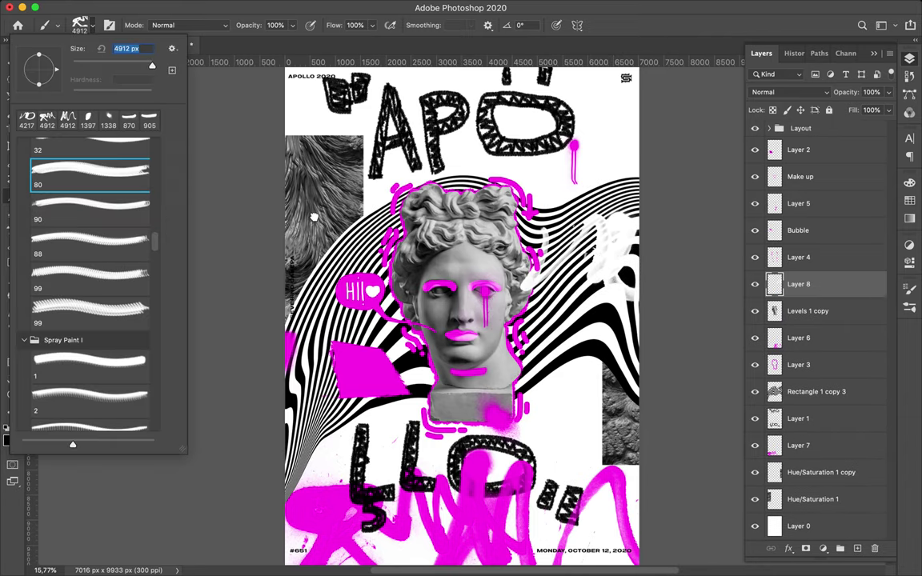
key(Escape)
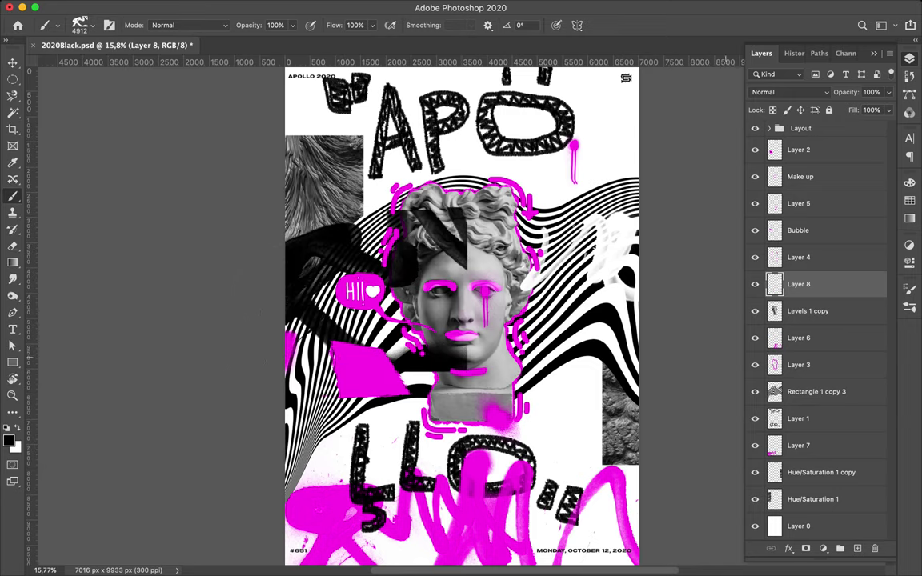
- Add a new layer above Rectangle 1 copy 3 and paint dark strokes on the poster's left side
click(799, 338)
click(817, 391)
click(859, 549)
drag(344, 192, 256, 432)
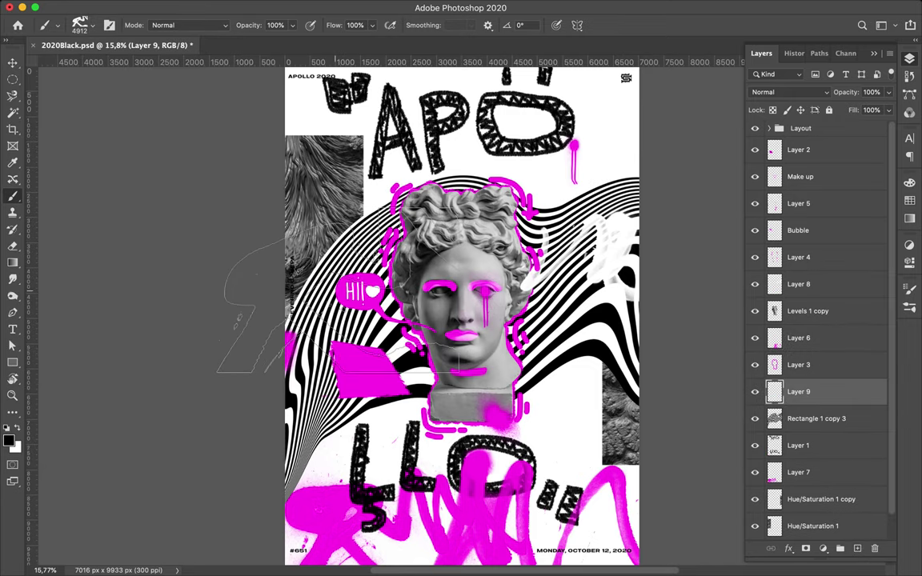
scroll(258, 432, down, 1)
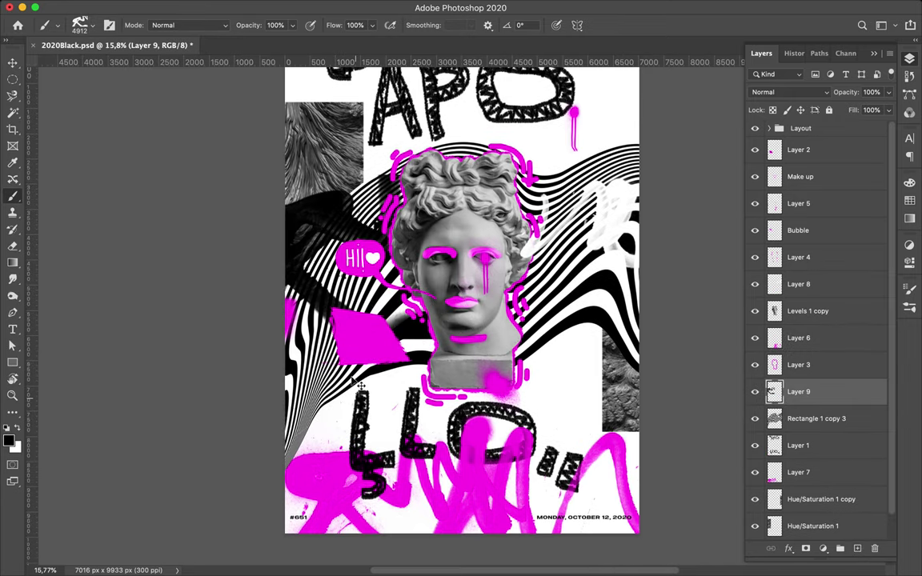
- Choose a 3919 px textured brush preset
click(86, 25)
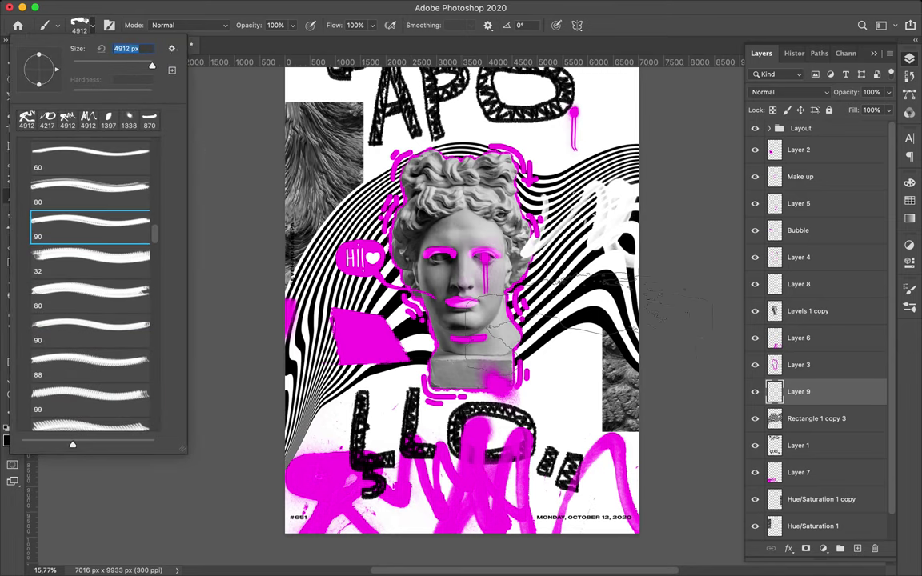
key(Escape)
click(87, 25)
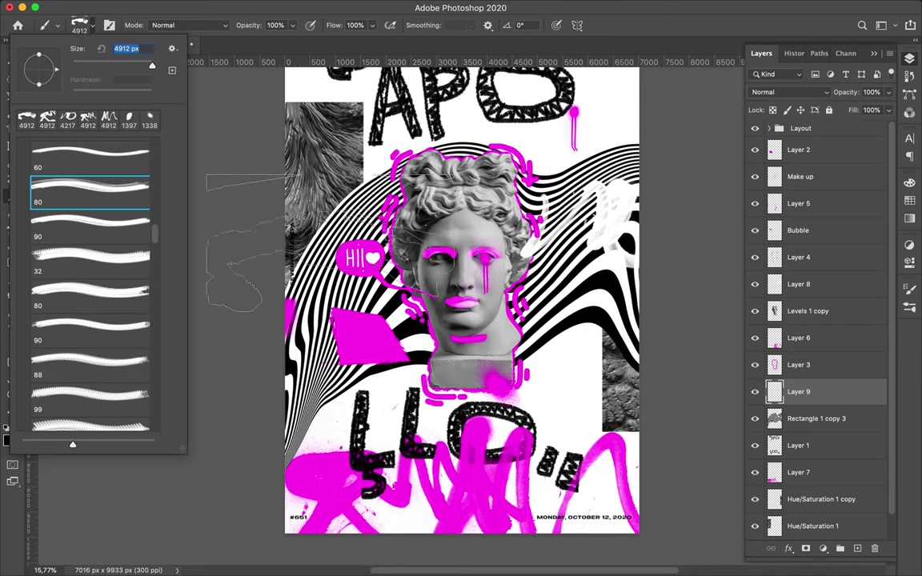
scroll(90, 240, up, 2)
key(Return)
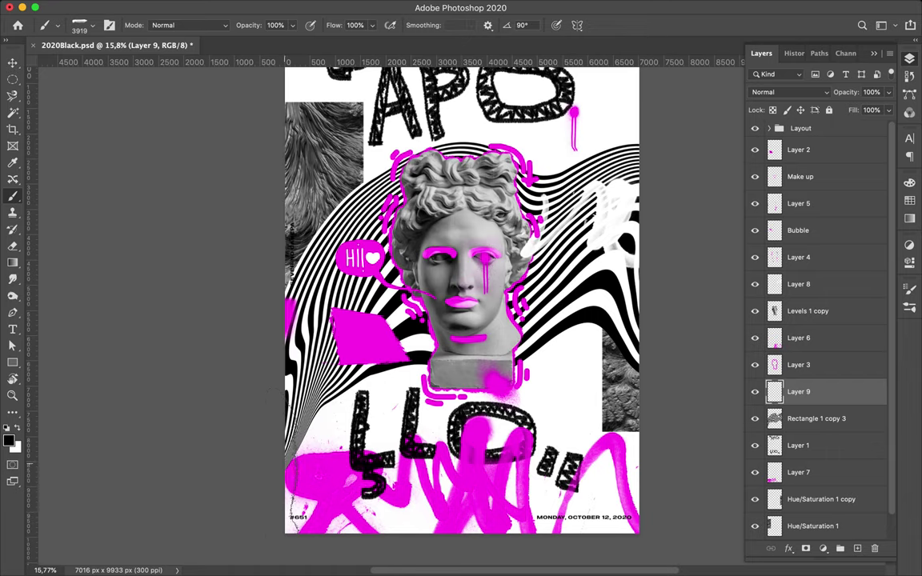
- Switch to a 4360 px thin streak brush with a 90° angle
click(80, 25)
click(90, 236)
key(Return)
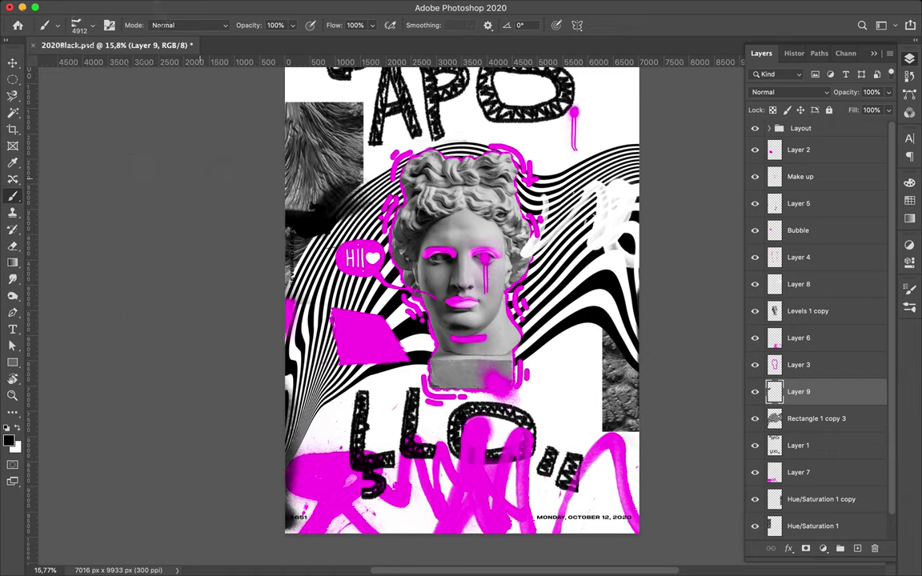
click(92, 28)
click(80, 152)
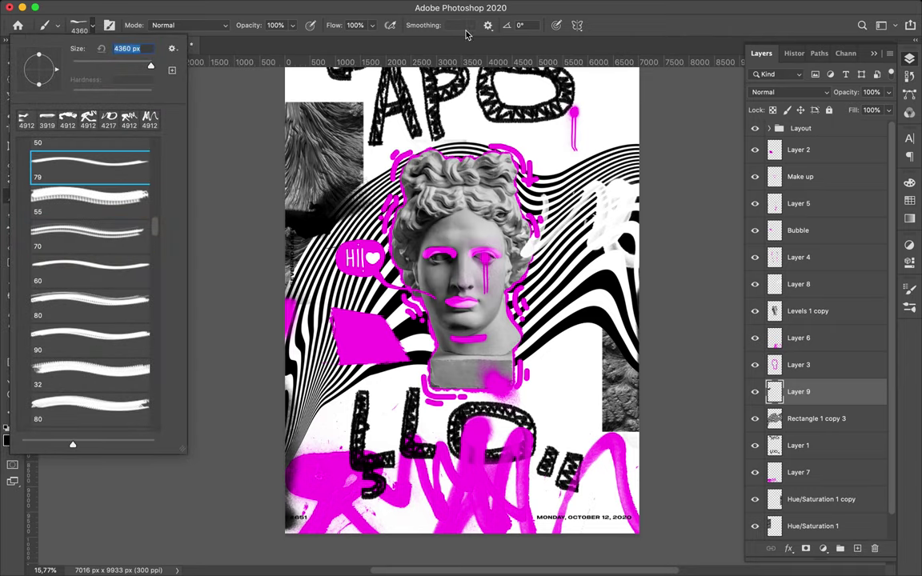
click(520, 25)
text(90)
key(Return)
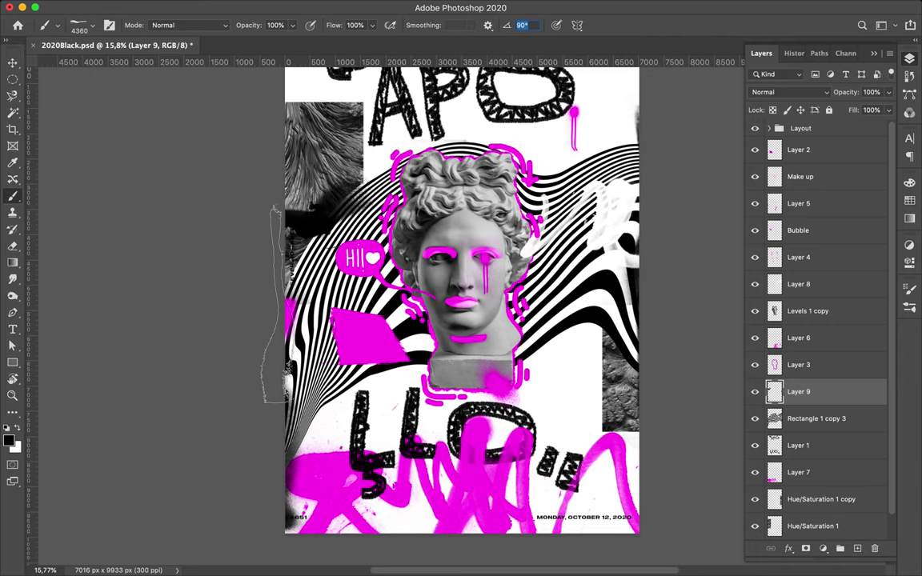
- Try streak brushes at 3368 px and then 4912 px, hiding the side panels
click(86, 25)
click(80, 210)
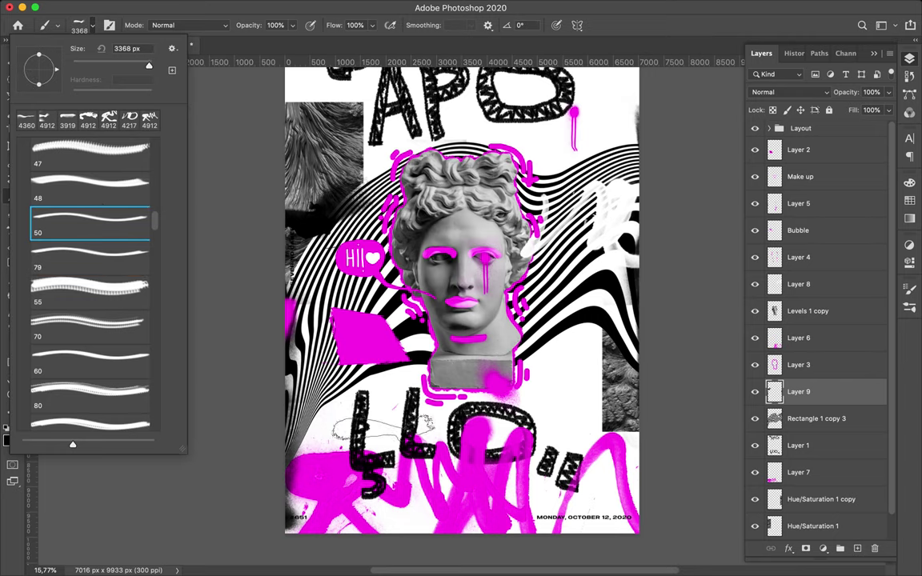
key(Return)
key(F7)
key(F7)
scroll(393, 551, up, 2)
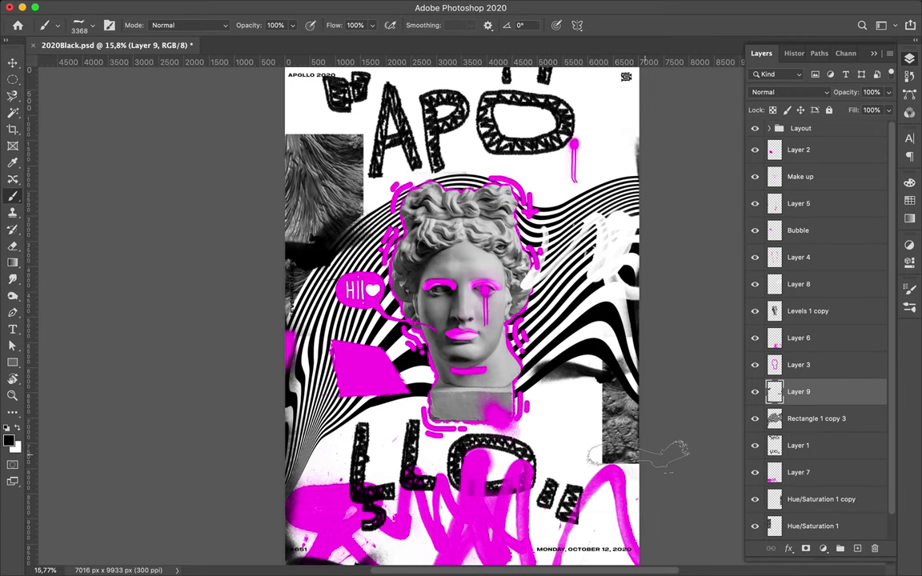
click(82, 24)
click(72, 190)
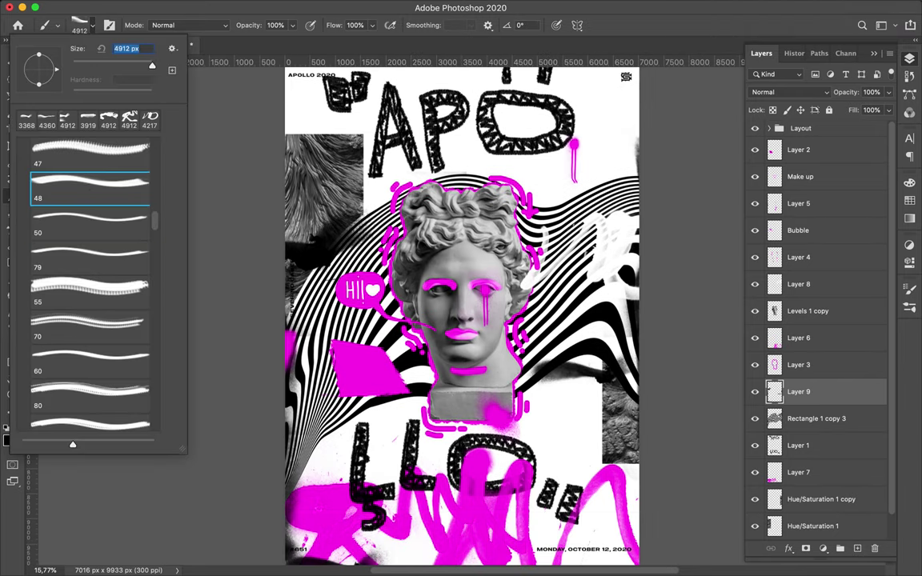
key(Return)
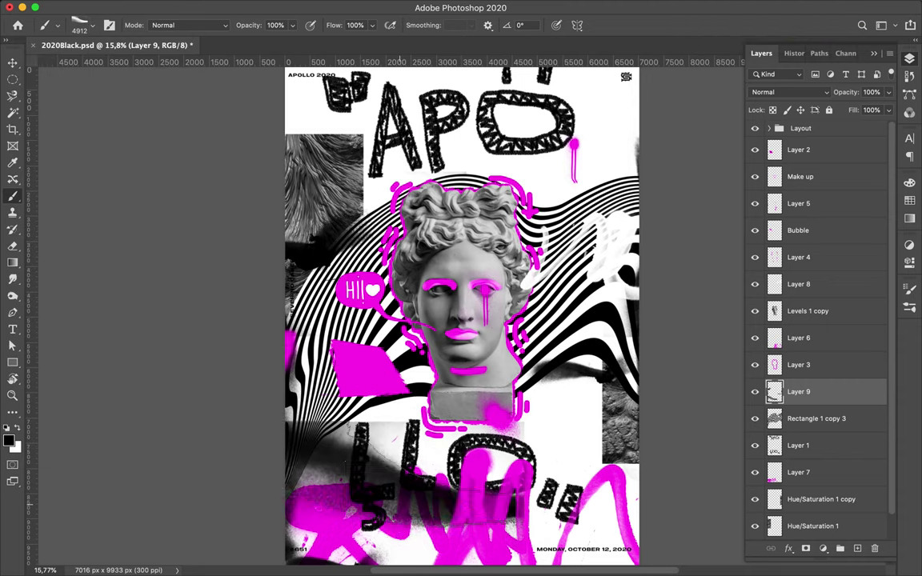
- Try a 3712 px textured brush, then pick a brush from the Grunge set
click(82, 25)
click(90, 152)
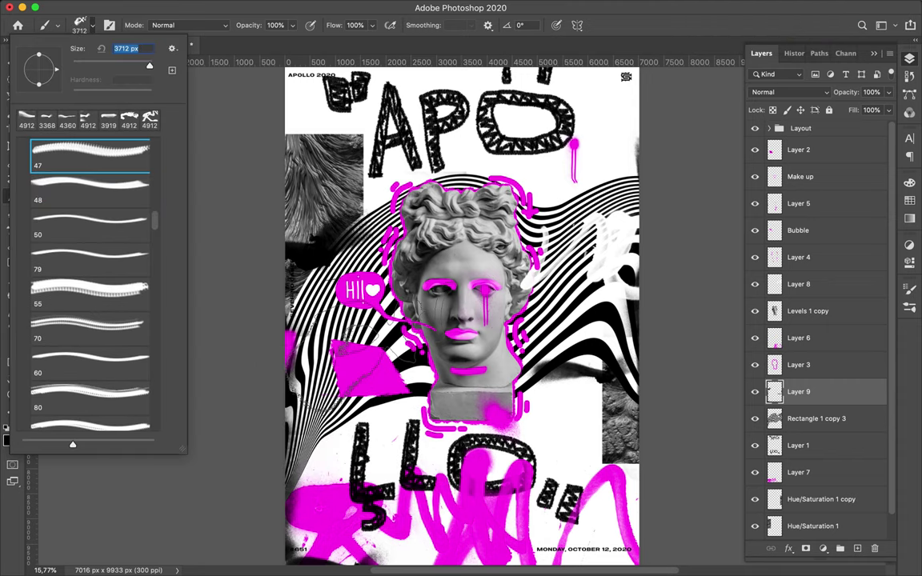
key(Return)
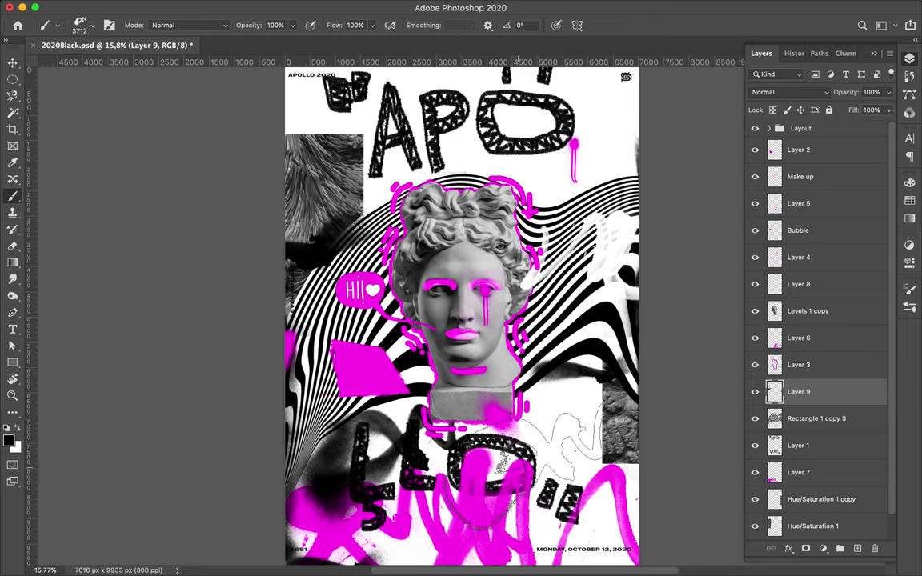
click(80, 25)
scroll(78, 160, up, 10)
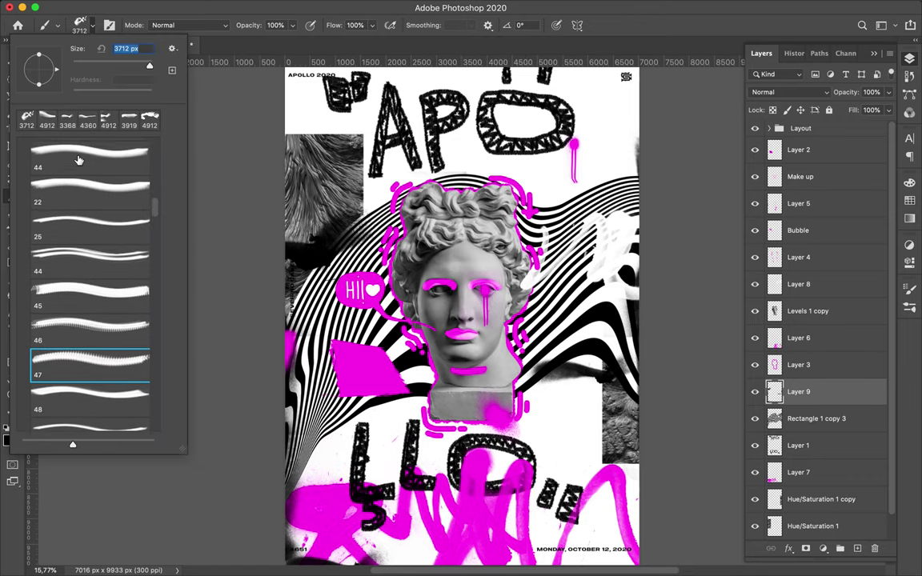
scroll(72, 224, up, 3)
scroll(68, 232, up, 3)
scroll(65, 235, up, 3)
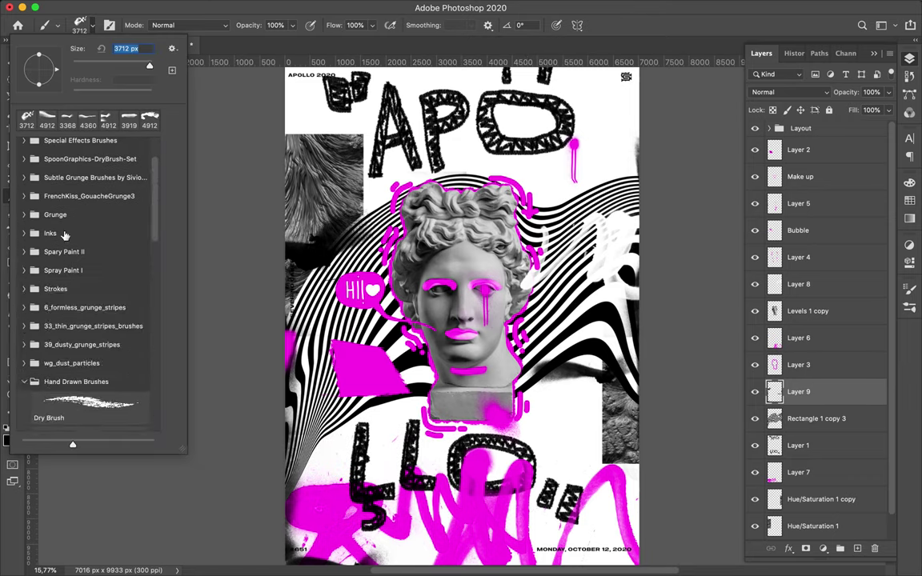
click(68, 215)
click(80, 342)
key(Return)
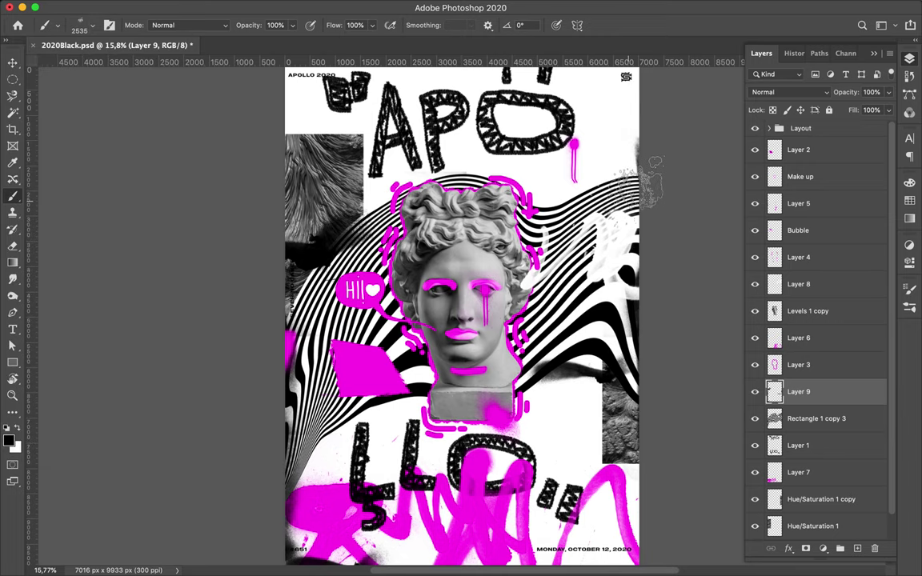
- Switch to the 3160 px Grunge brush
click(80, 25)
click(83, 384)
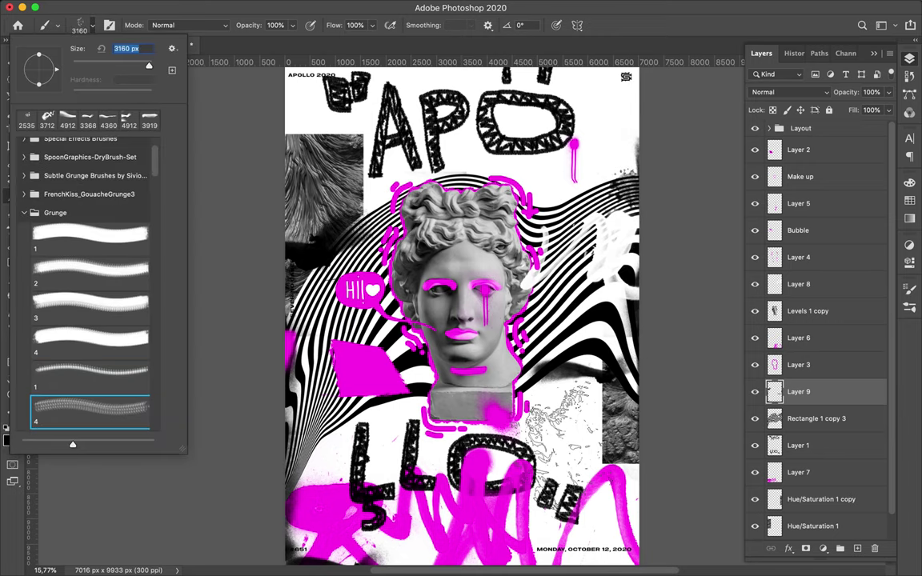
key(Return)
click(560, 469)
- Try Grunge brushes at 2553 px and then 3324 px
click(80, 25)
scroll(84, 384, down, 3)
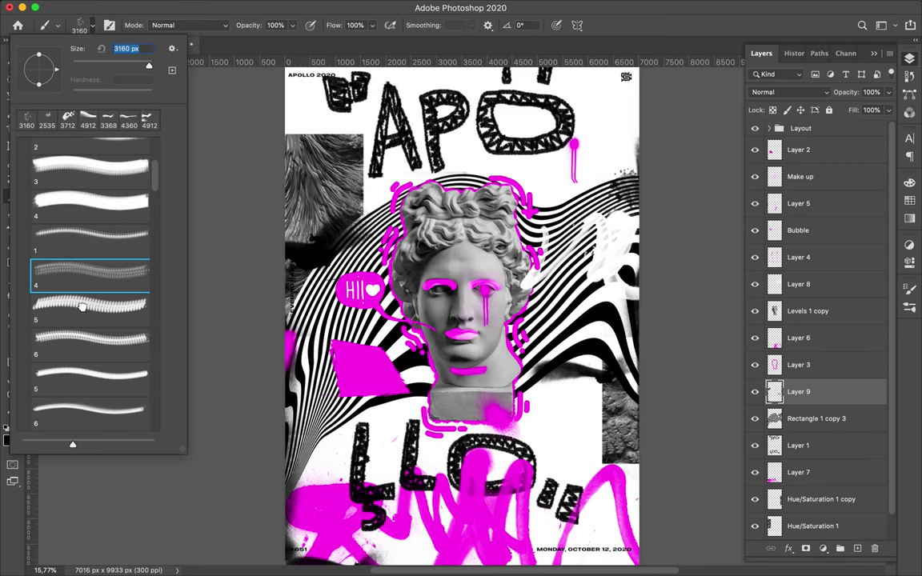
click(74, 277)
key(Return)
click(80, 24)
click(90, 376)
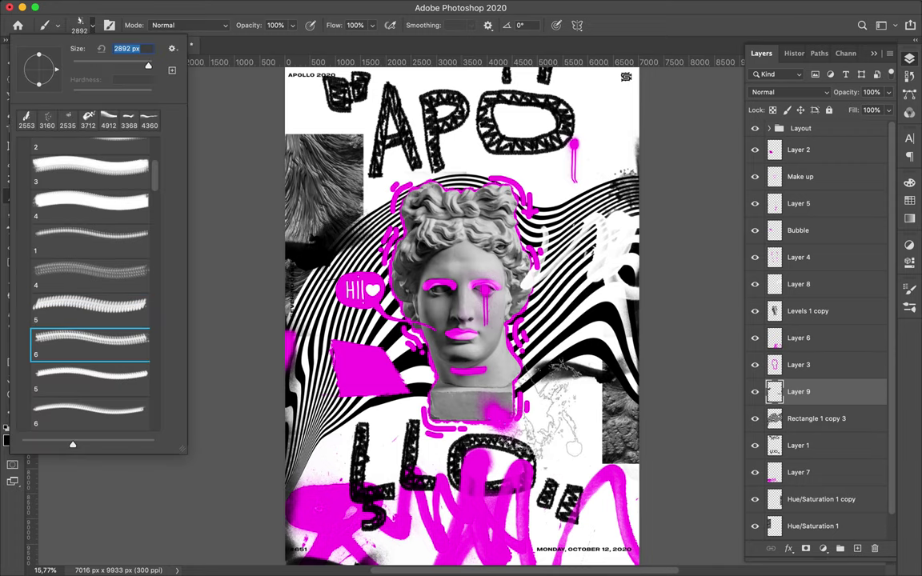
key(Return)
- Add Layer 10 at the bottom of the layer stack
key(v)
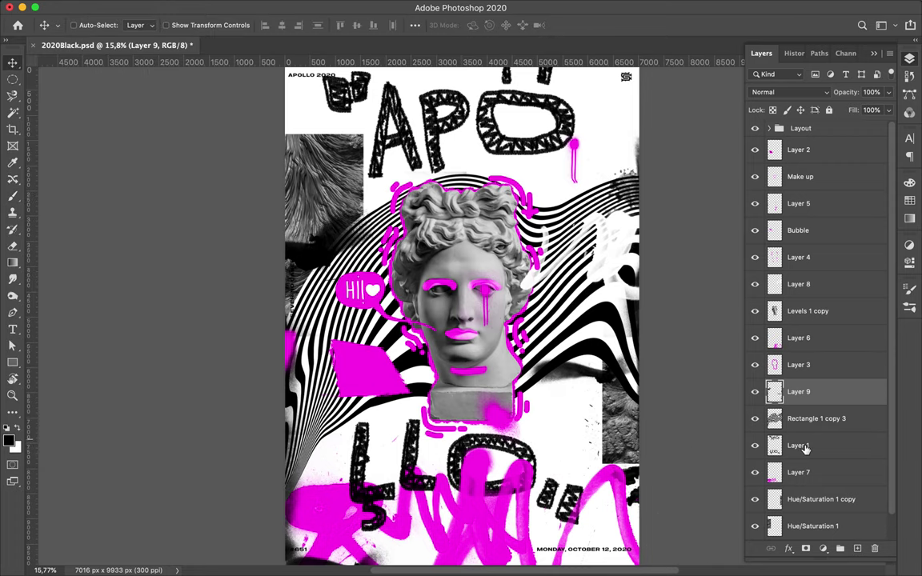
scroll(811, 512, down, 1)
click(811, 522)
click(857, 549)
key(b)
- Choose the General Brushes Hard Round brush at 1 px for scratch lines
click(80, 24)
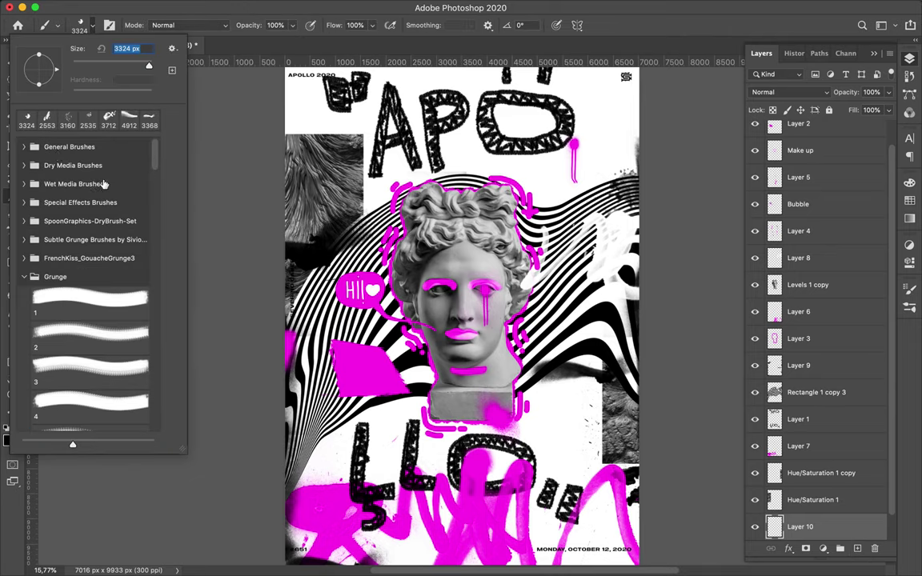
click(48, 142)
click(78, 204)
key(Return)
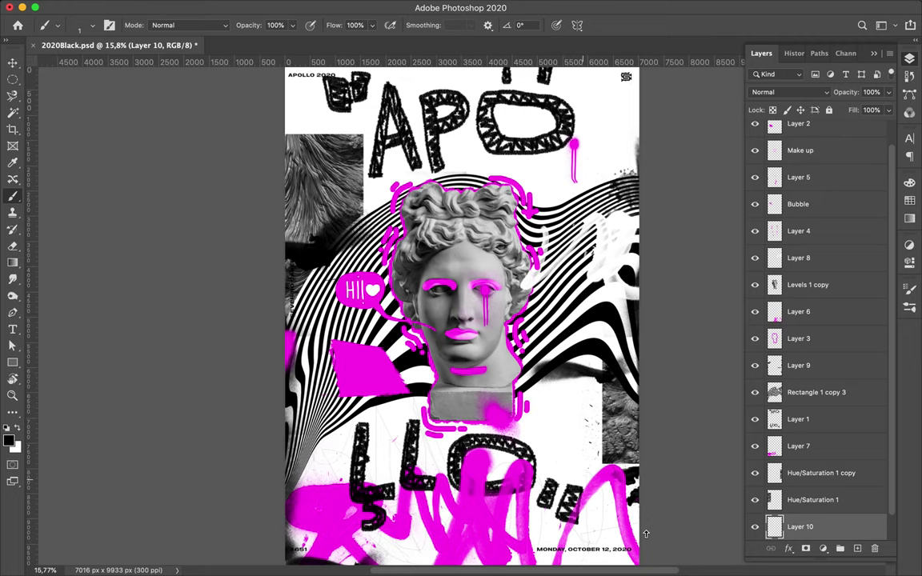
scroll(645, 534, down, 2)
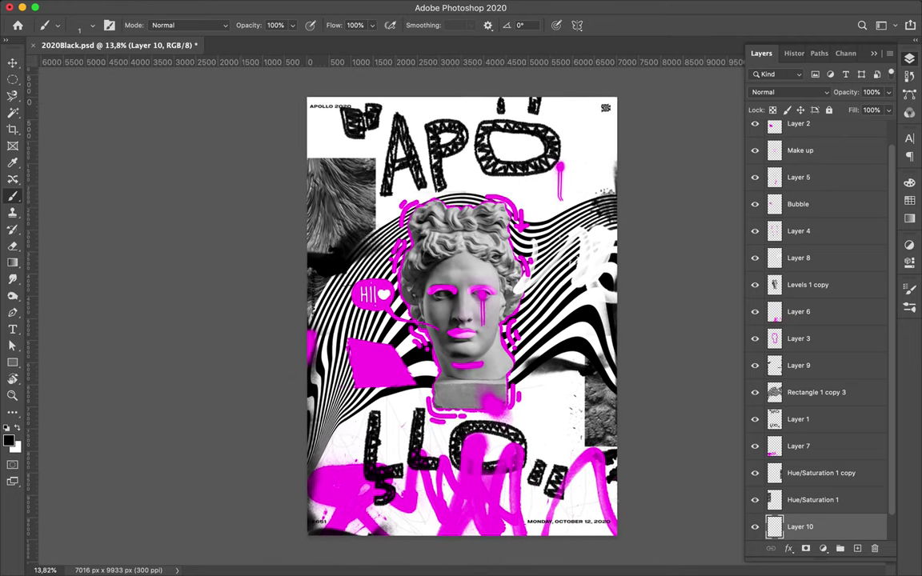
scroll(462, 316, down, 1)
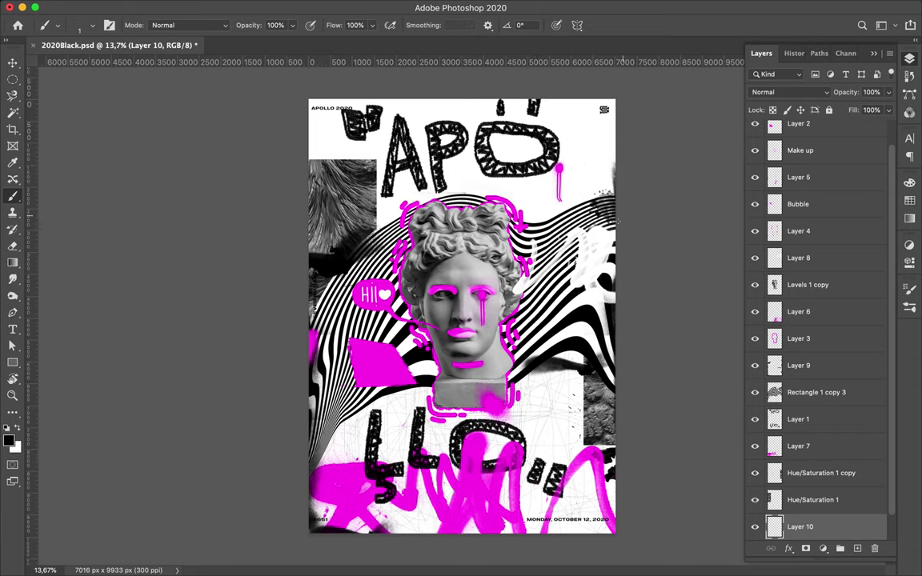
- Set the brush size to 4 px and draw faint scratch lines right of the O
click(83, 25)
text(4)
key(Return)
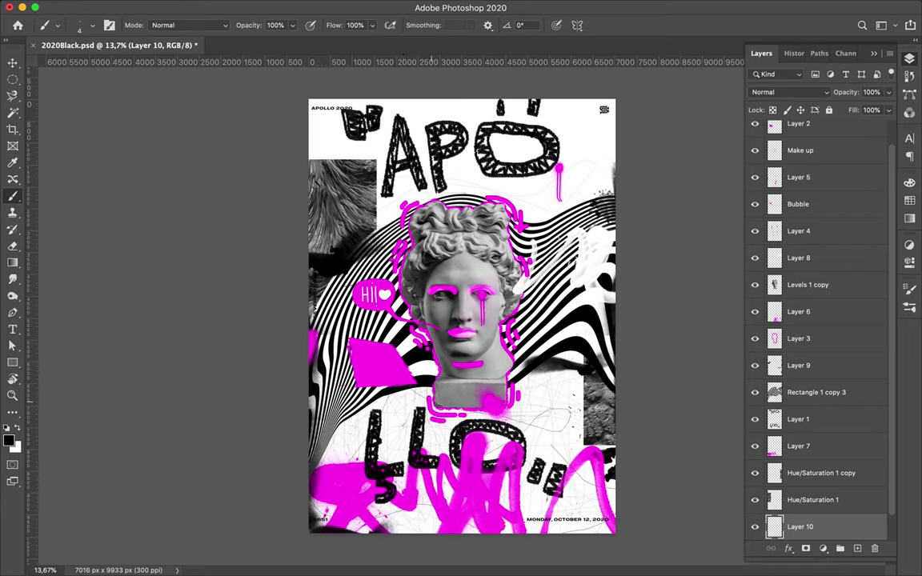
drag(521, 186, 565, 204)
scroll(809, 280, up, 2)
- Add Layer 11 above Layer 2 near the top of the stack
click(801, 152)
key(ctrl+shift+alt+n)
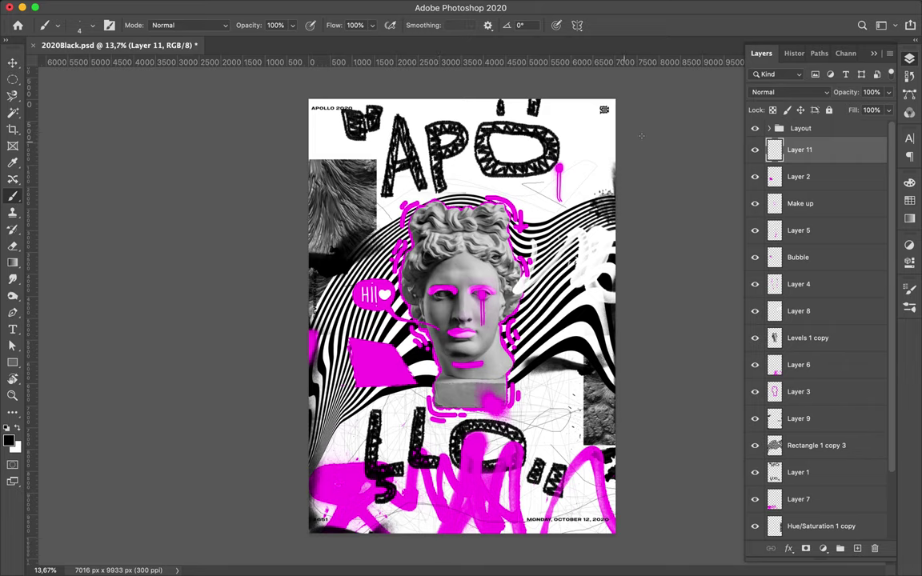
click(80, 25)
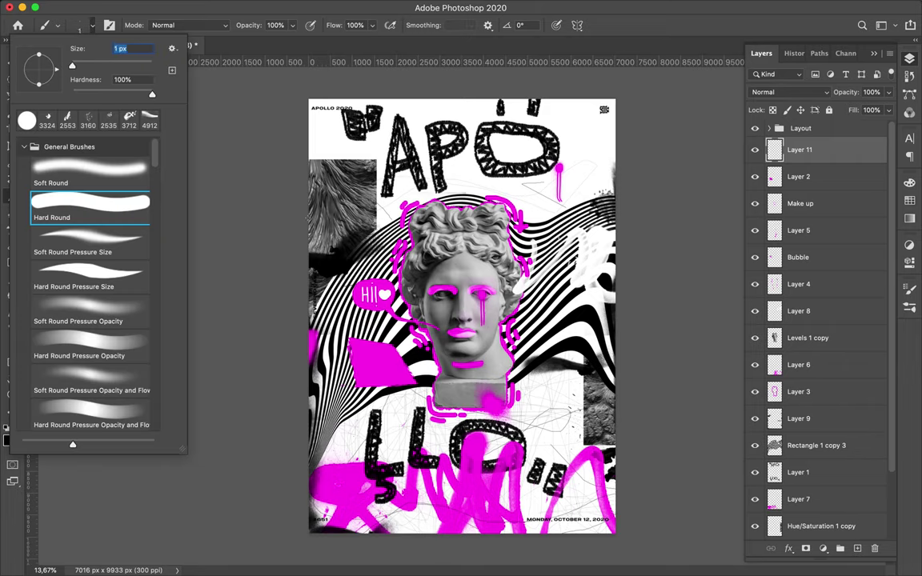
key(Escape)
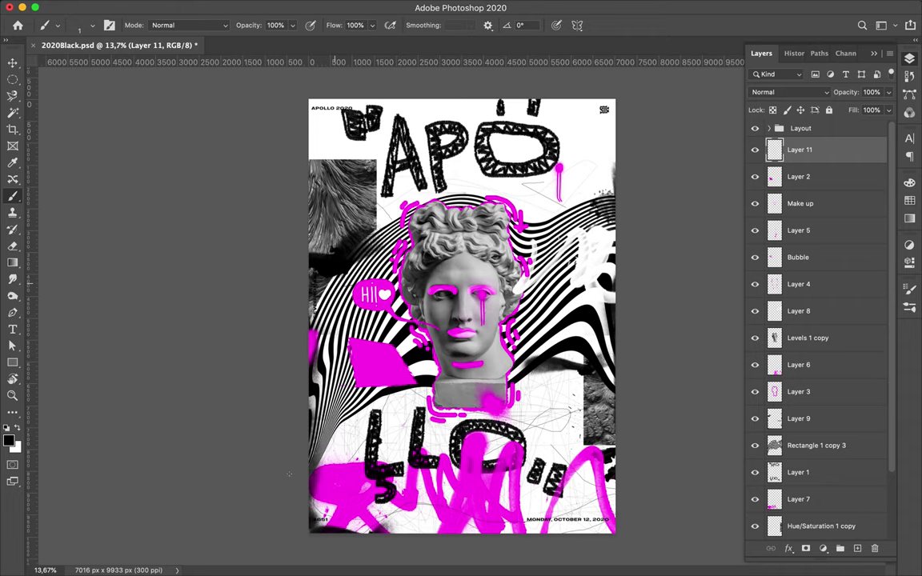